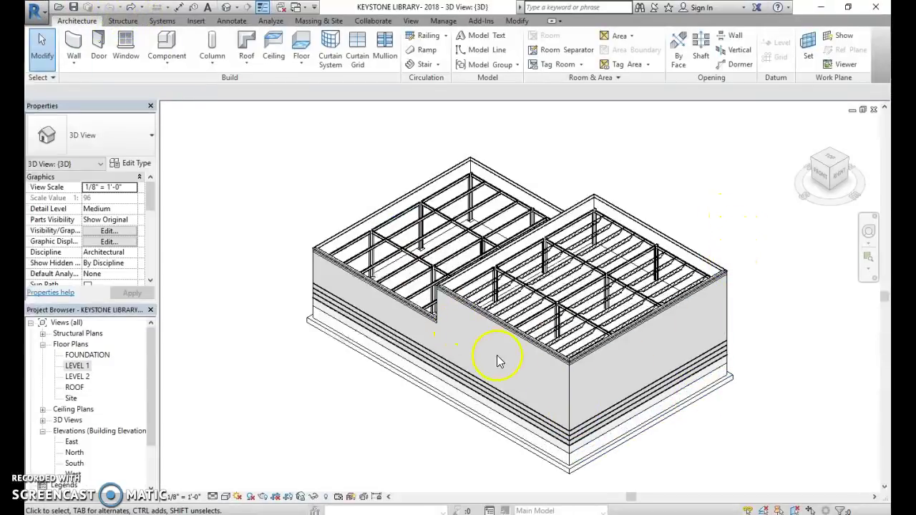
Step: Open the LEVEL 1 floor plan view
left_click(83, 367)
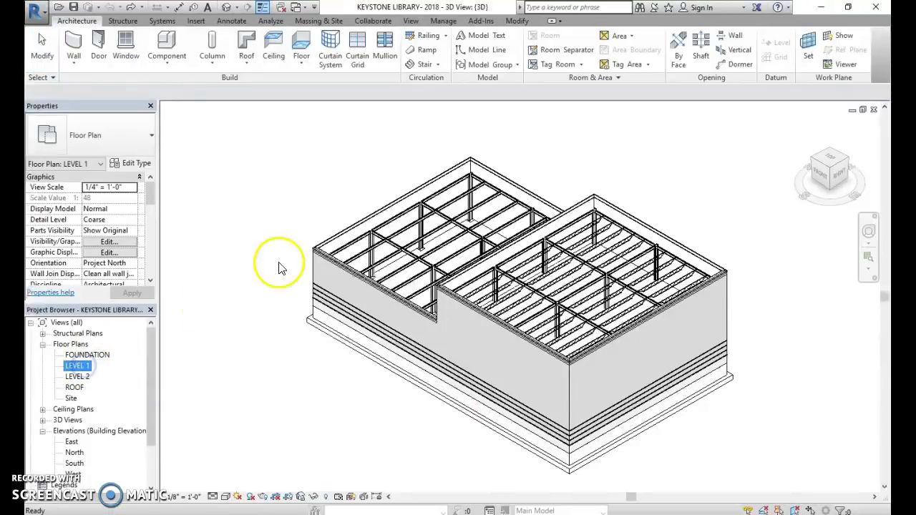
scroll(446, 224, "up", 5)
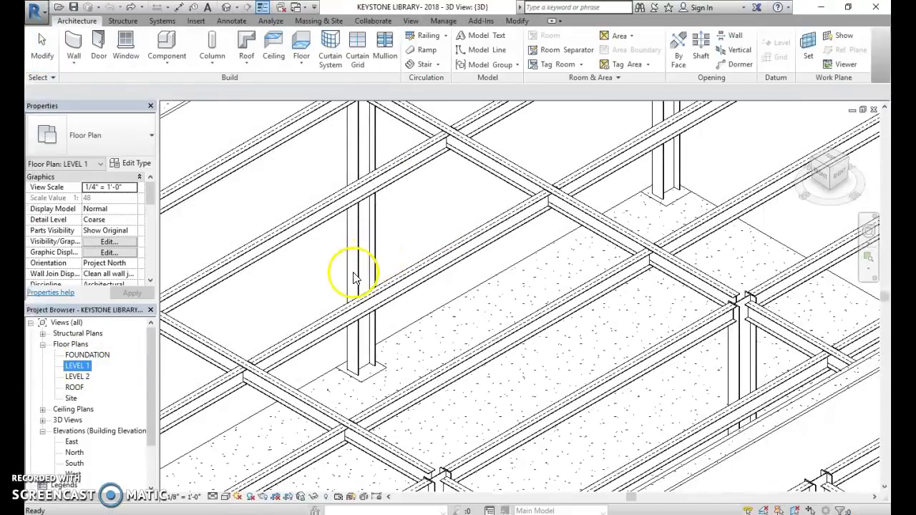
scroll(368, 277, "down", 4)
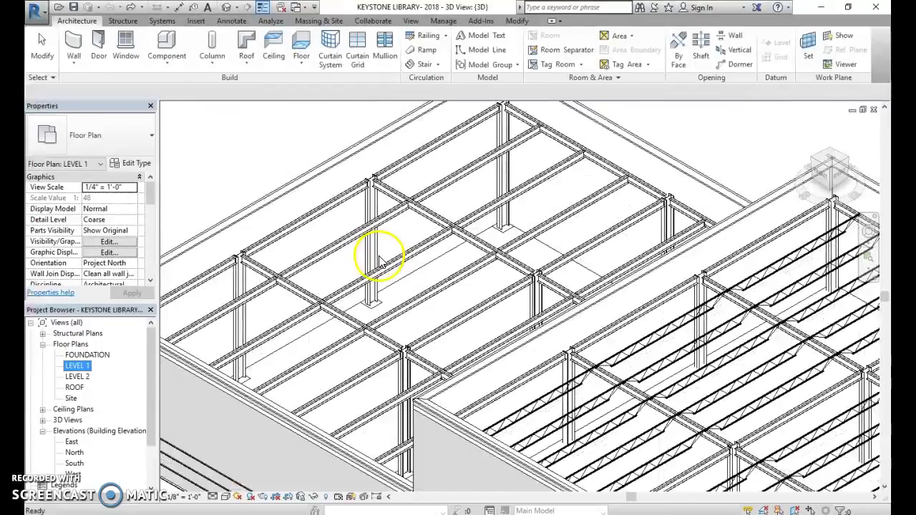
left_click(480, 250)
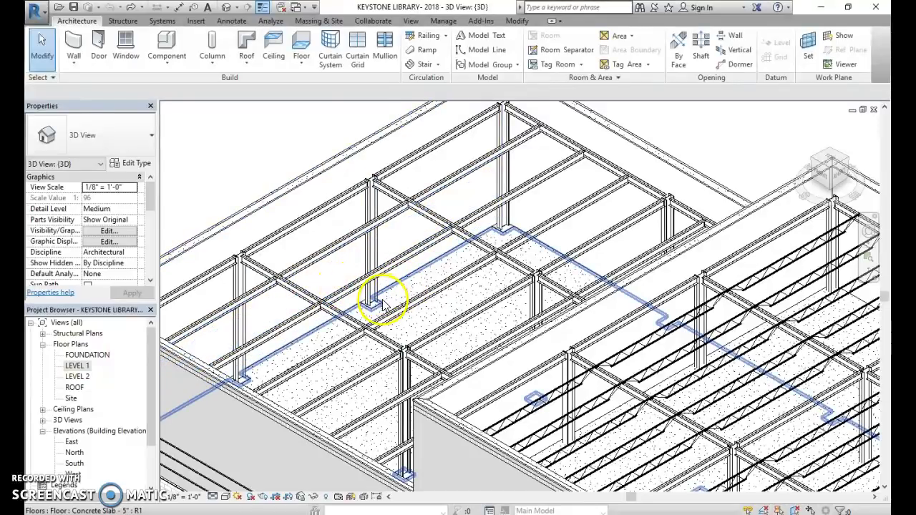
double_click(78, 366)
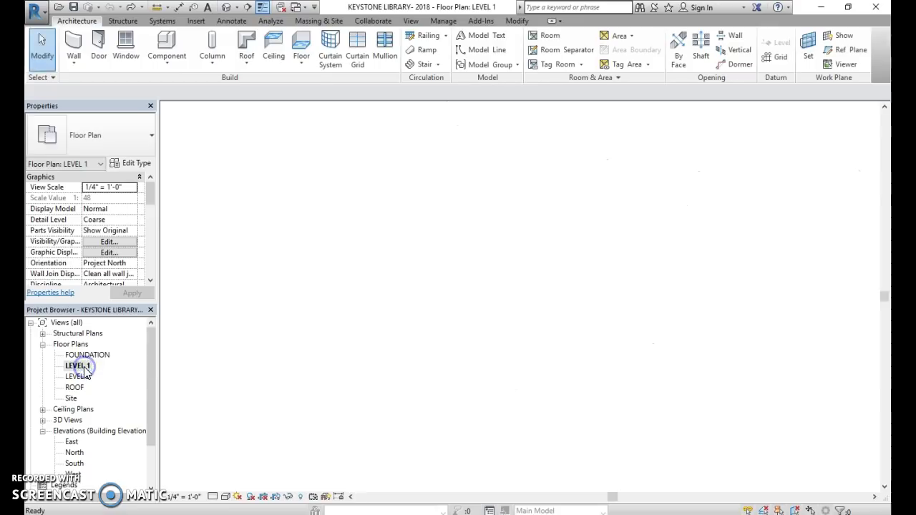
Step: Start a new wall near the interior columns using the Interior - 4 7/8" Partition (1-hr) basic wall type
scroll(429, 351, "up", 5)
scroll(405, 330, "up", 1)
left_click(73, 43)
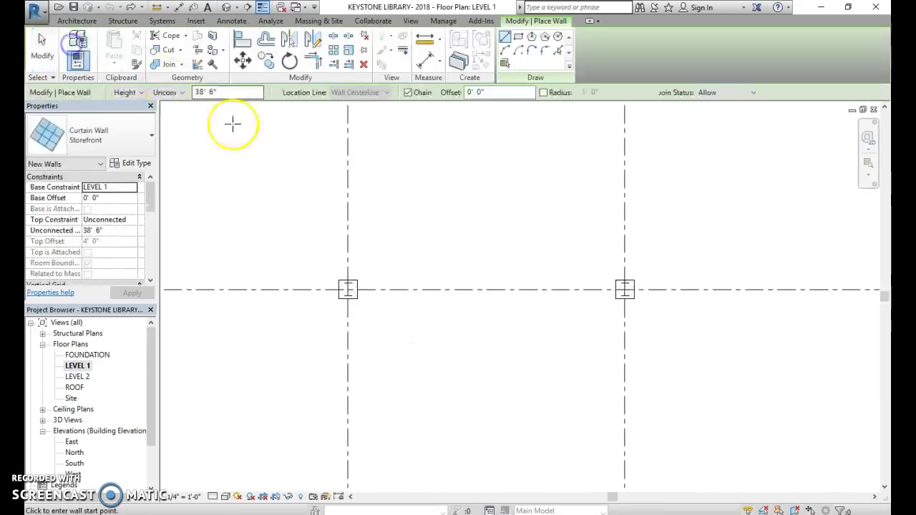
left_click(114, 134)
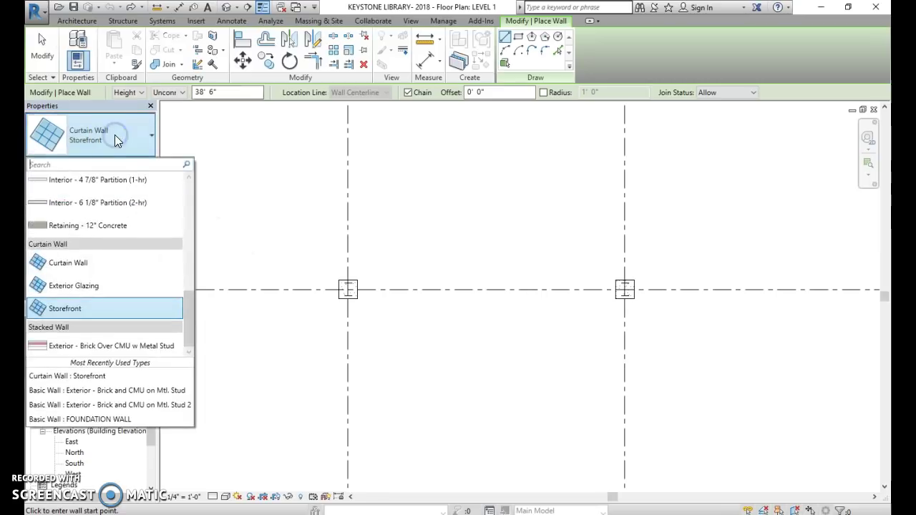
left_click(109, 180)
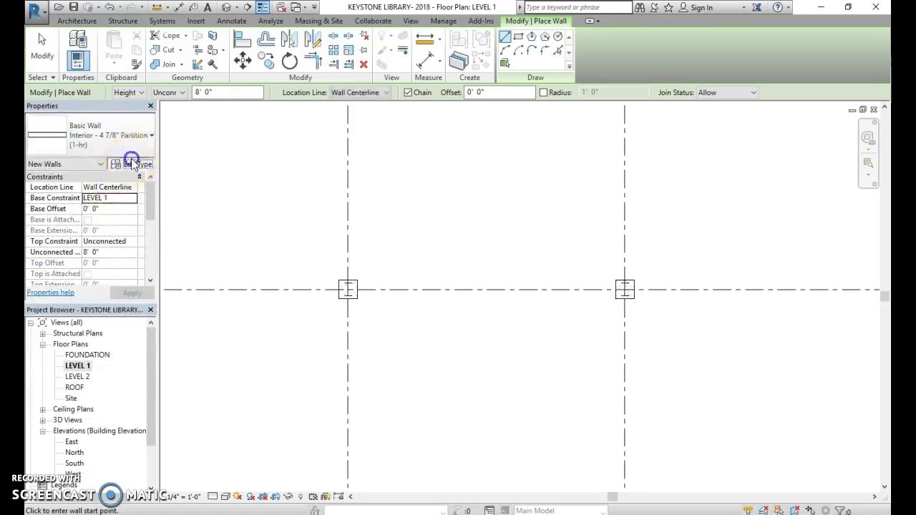
Step: In the partition type's structure, create a material named driftwood for the exterior-side finish layer and enable Use Render Appearance
left_click(132, 163)
left_click(525, 202)
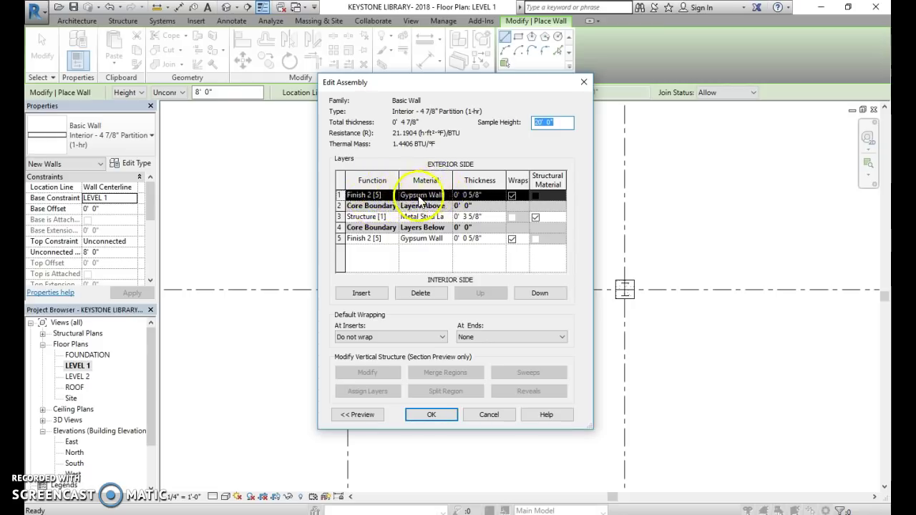
left_click(450, 197)
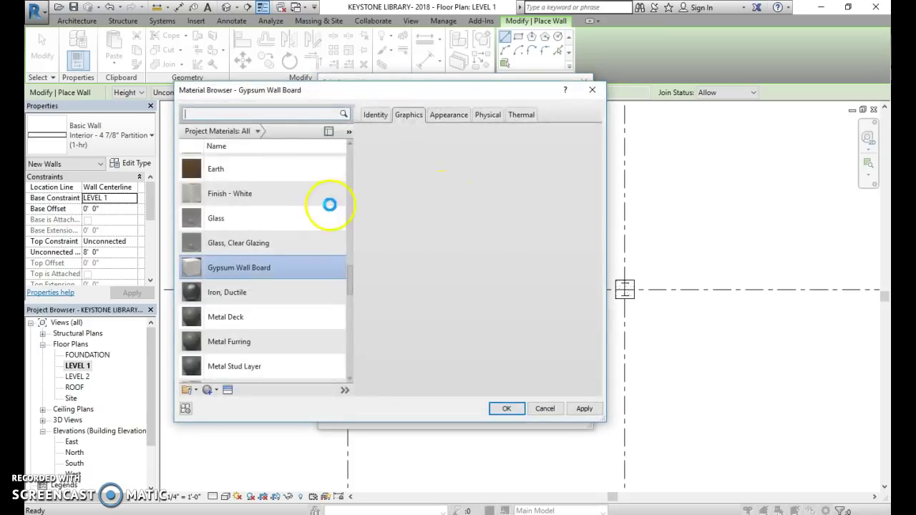
left_click(210, 390)
left_click(236, 402)
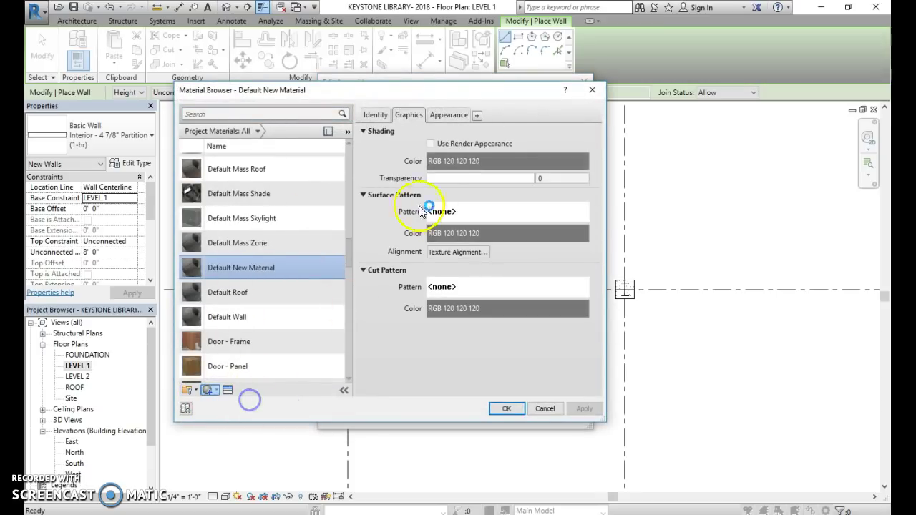
left_click(383, 111)
left_click(505, 131)
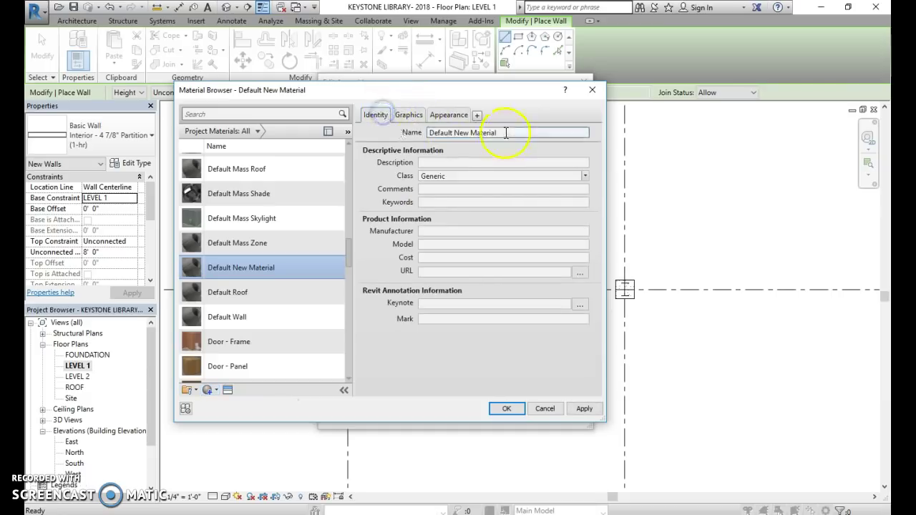
left_click(412, 115)
Step: Search the appearance assets for siding, replace driftwood's appearance with Board-Batten, and accept the material for the layer
left_click(449, 115)
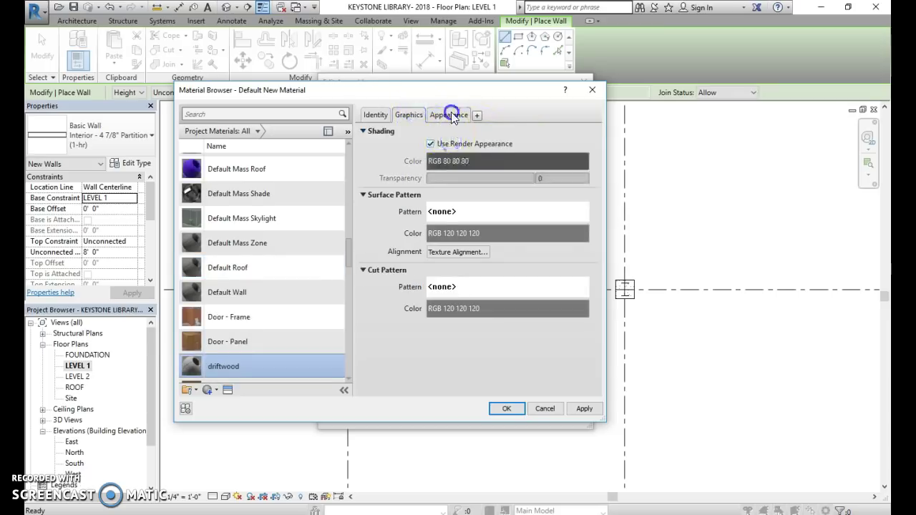
left_click(576, 133)
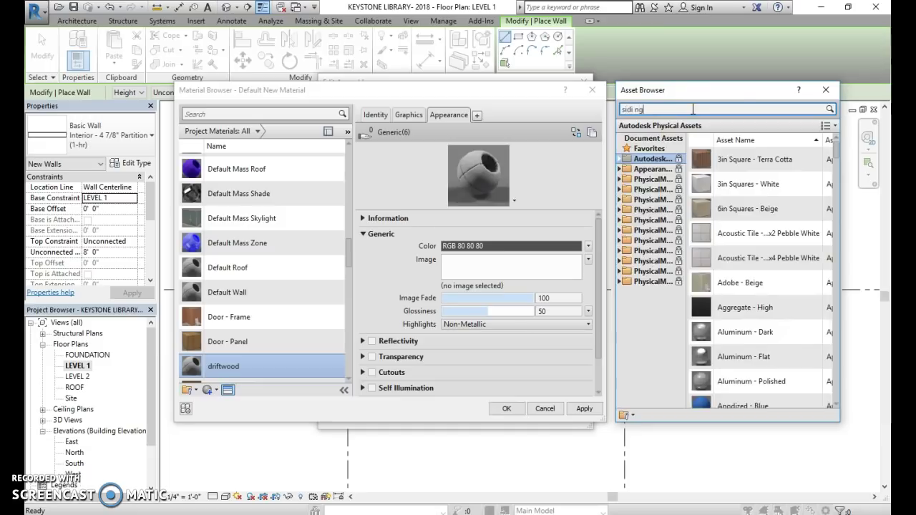
key("BackSpace")
key("BackSpace")
key("BackSpace")
type("ng")
left_click(650, 185)
left_click(754, 204)
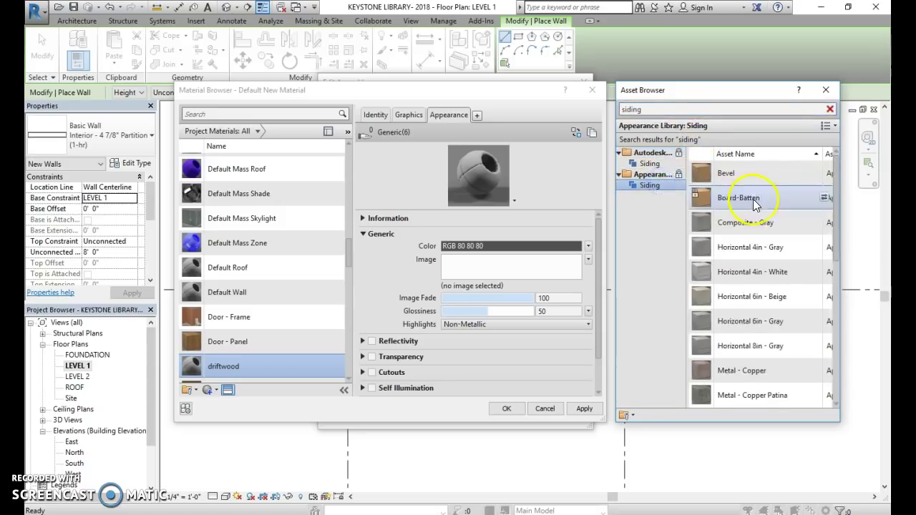
double_click(756, 202)
left_click(578, 408)
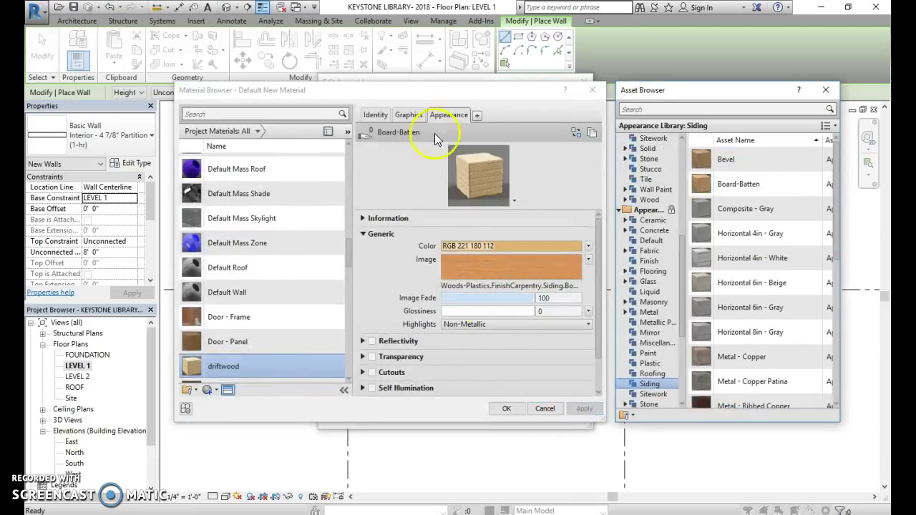
left_click(506, 408)
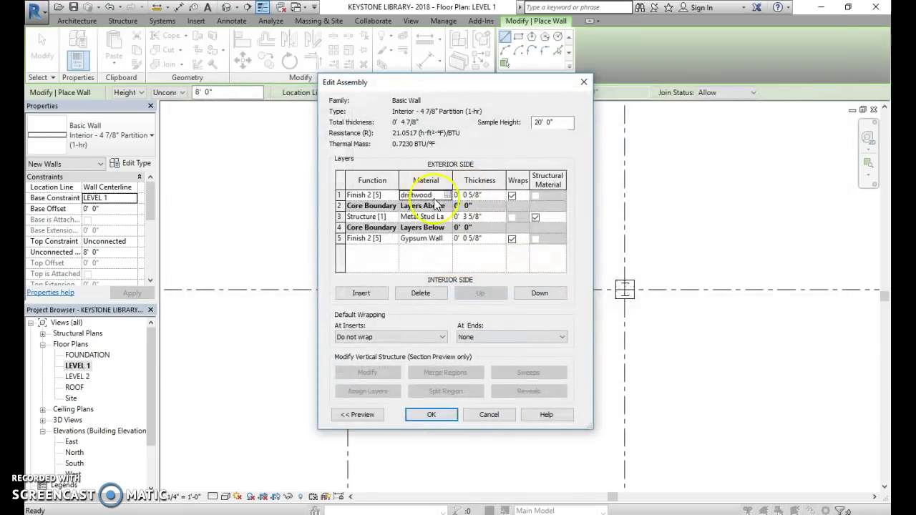
Step: Assign the driftwood material to the interior-side finish layer and apply the wall type changes
left_click(422, 238)
left_click(446, 239)
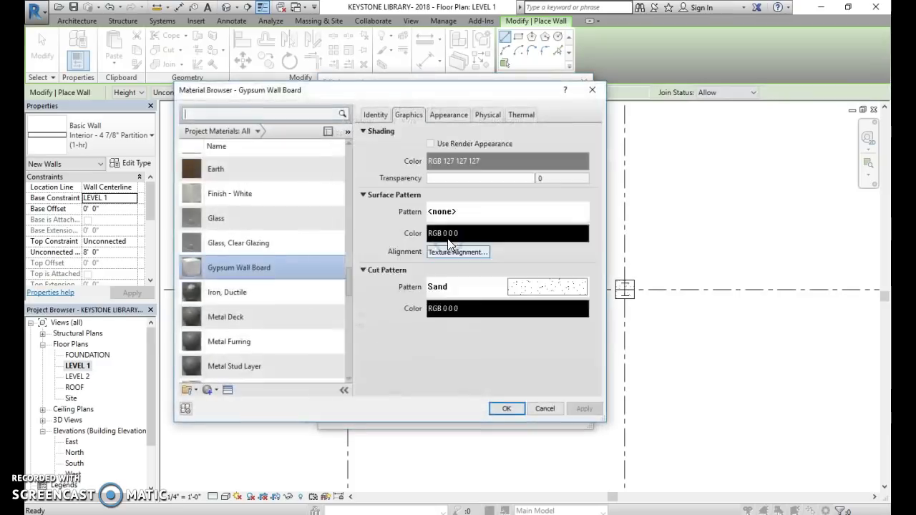
type("dri")
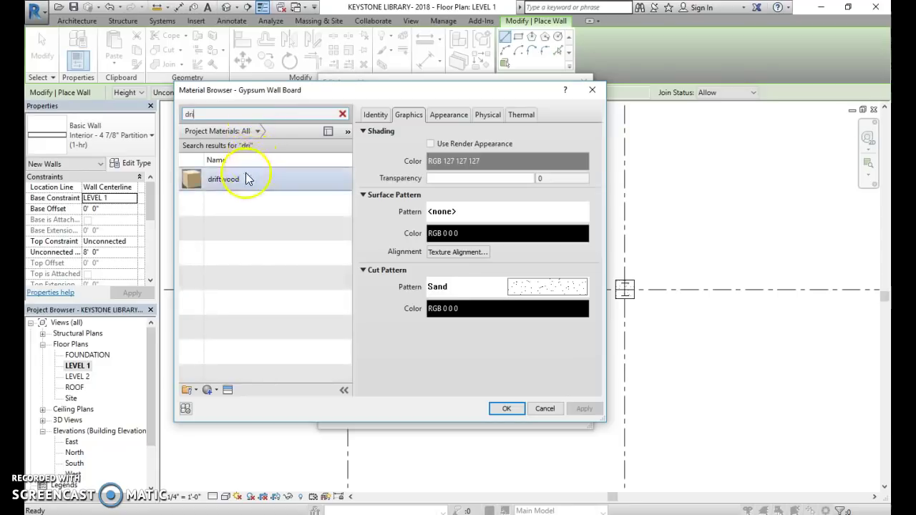
left_click(246, 179)
left_click(506, 409)
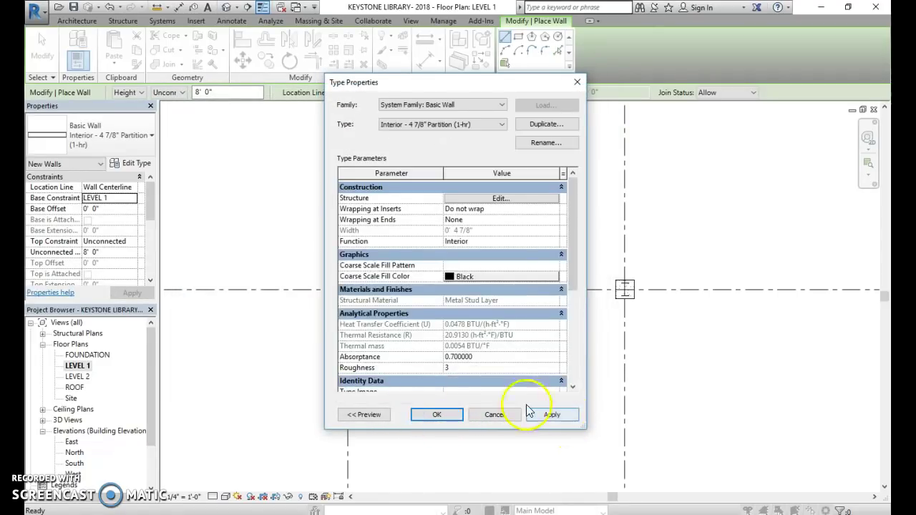
left_click(533, 415)
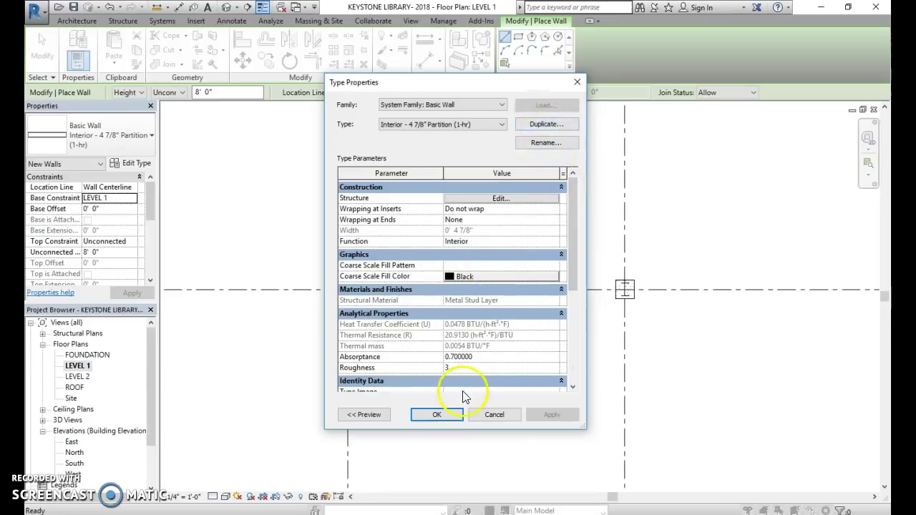
left_click(437, 415)
scroll(460, 315, "down", 3)
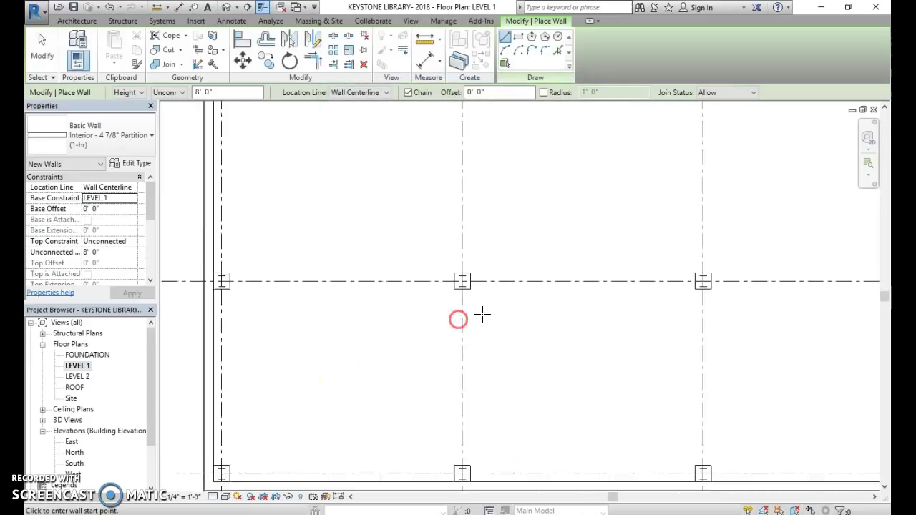
scroll(453, 306, "up", 5)
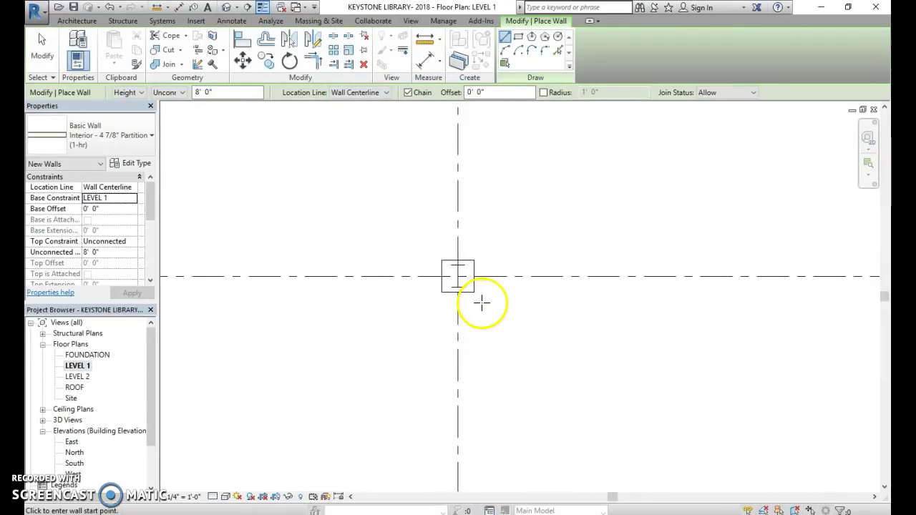
scroll(443, 200, "up", 2)
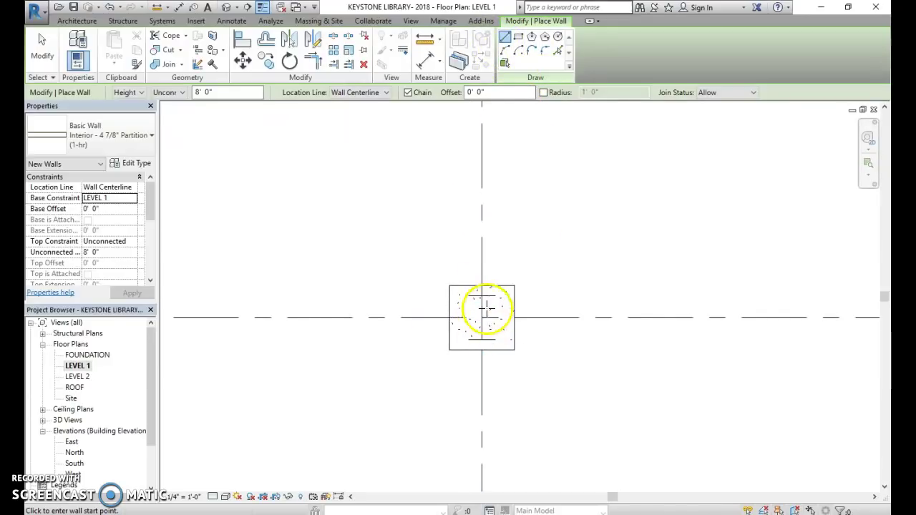
left_click(558, 38)
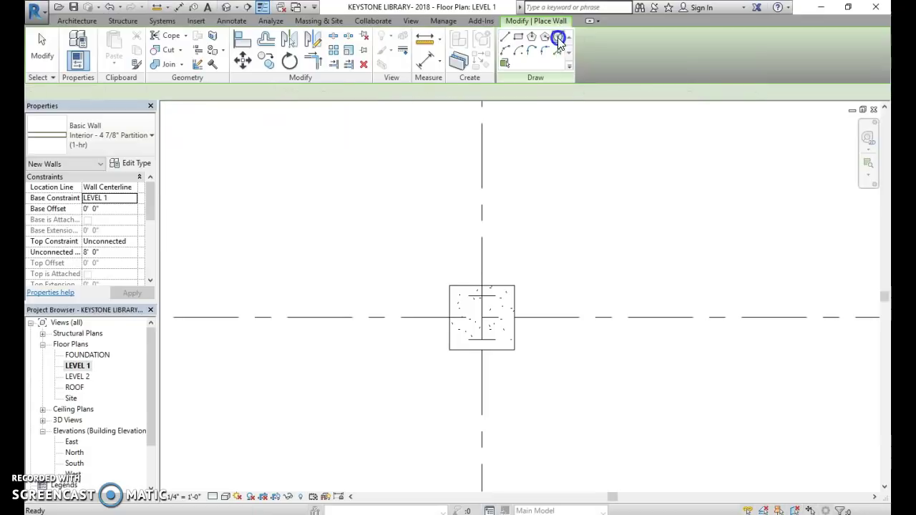
left_click(483, 317)
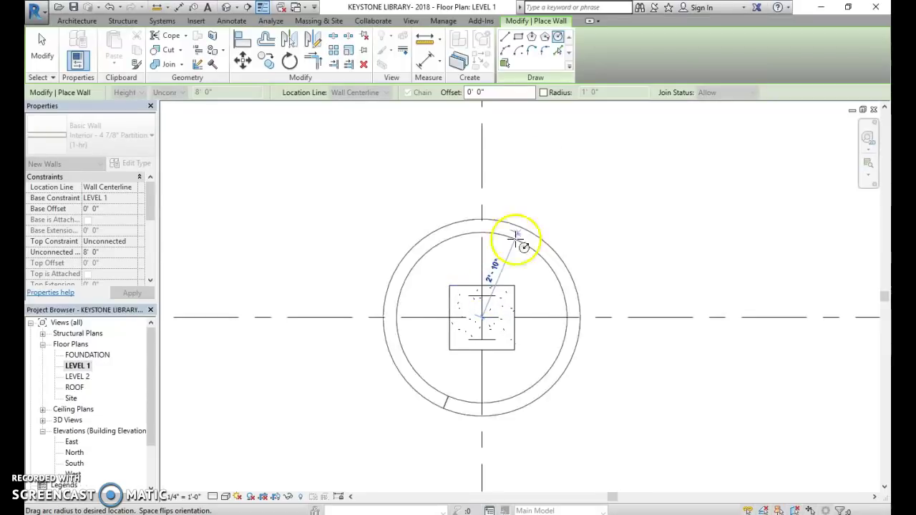
left_click(531, 36)
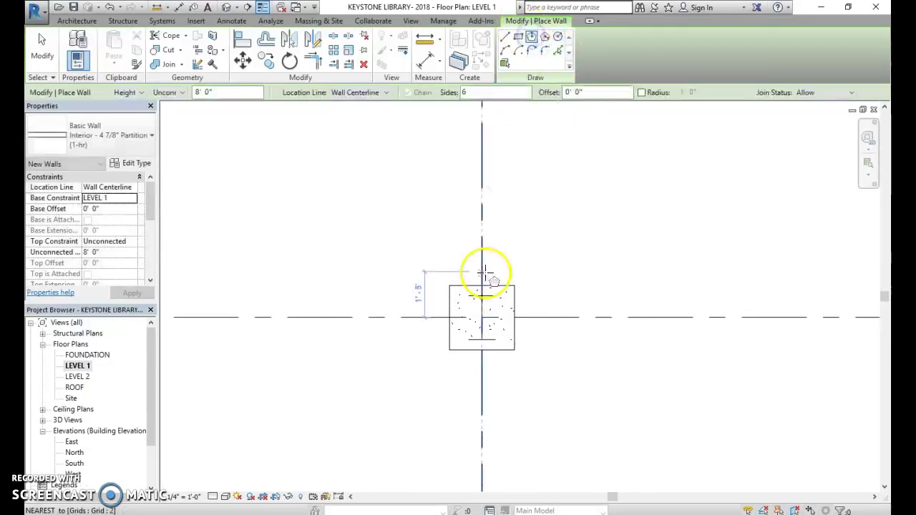
left_click(481, 317)
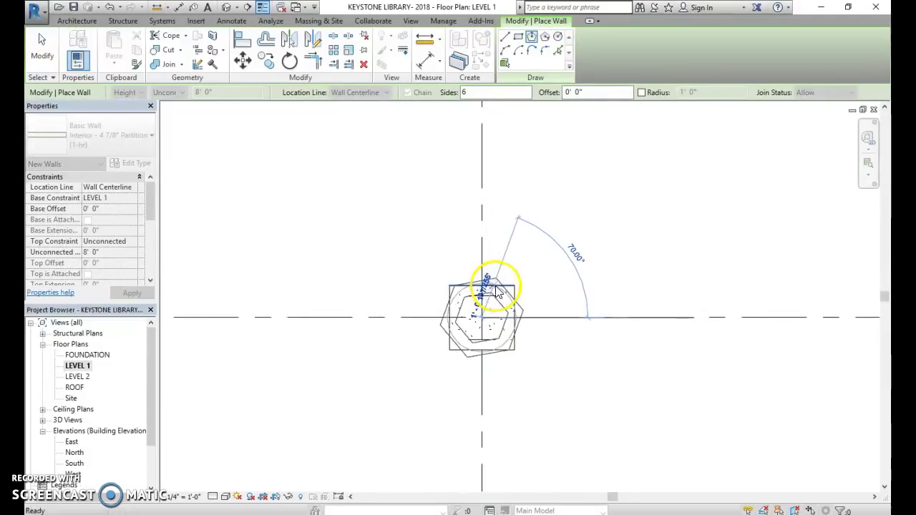
key("Escape")
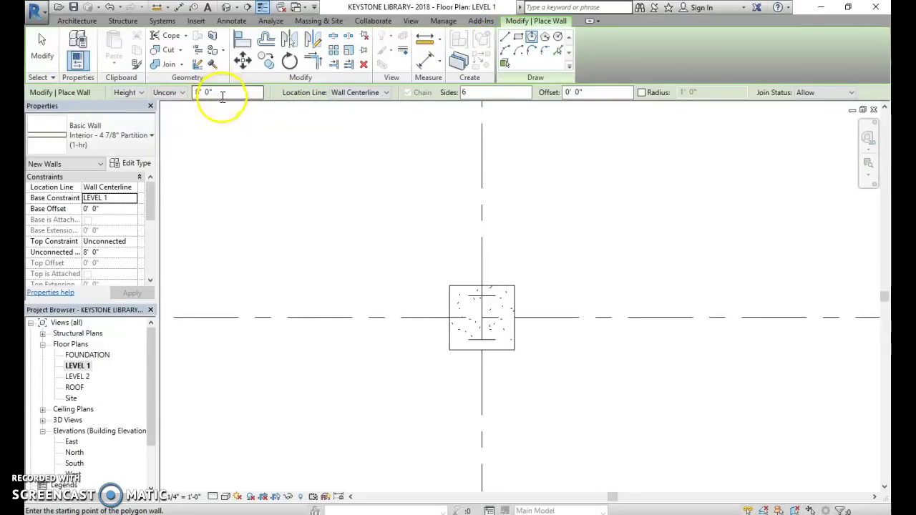
Step: Set the new wall's unconnected height to 12' 0" and switch to drawing straight wall segments at the column
left_click(167, 92)
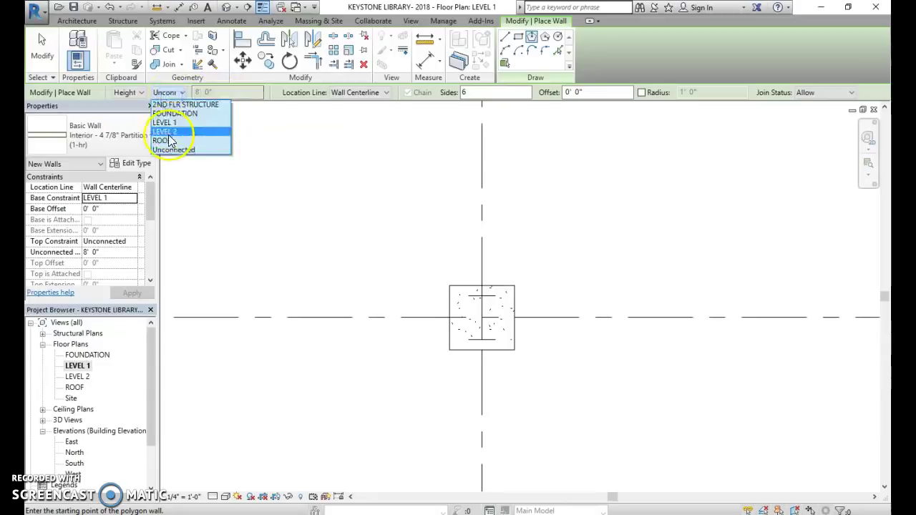
left_click(224, 89)
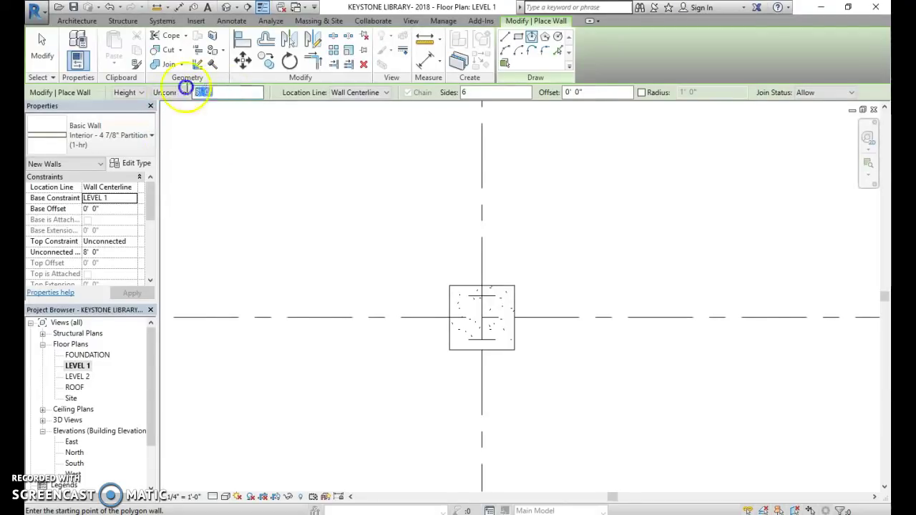
type("12")
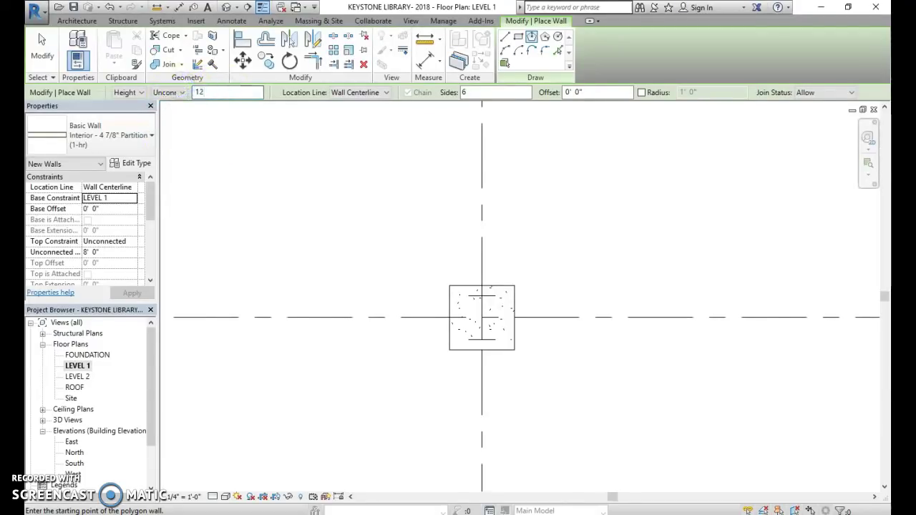
key("Return")
scroll(421, 262, "up", 3)
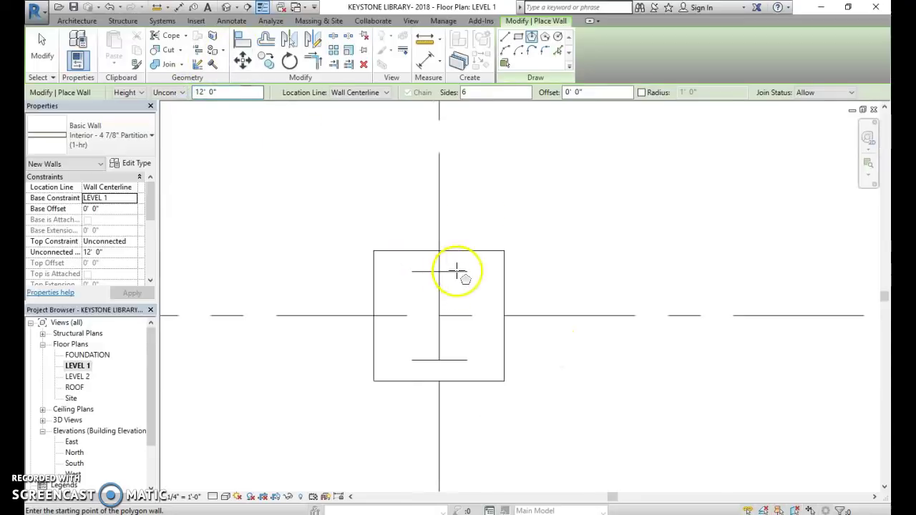
left_click(506, 38)
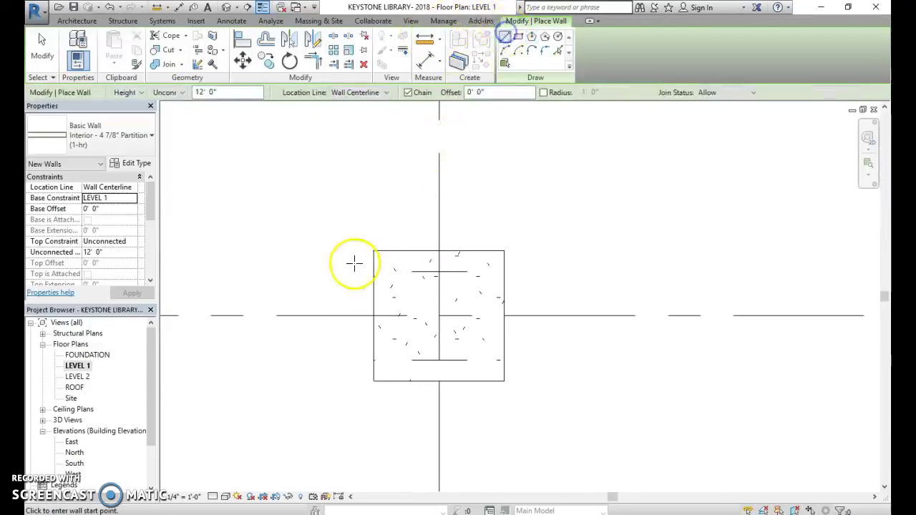
scroll(405, 286, "up", 1)
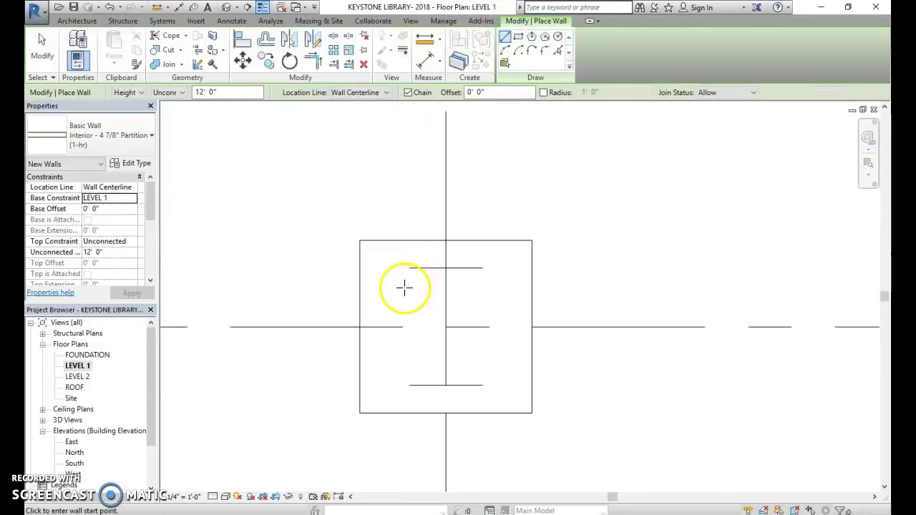
Step: Draw four partition walls along the edges of the 24 x 24 column to form a closed 2' 0" square around it
left_click(360, 413)
left_click(361, 242)
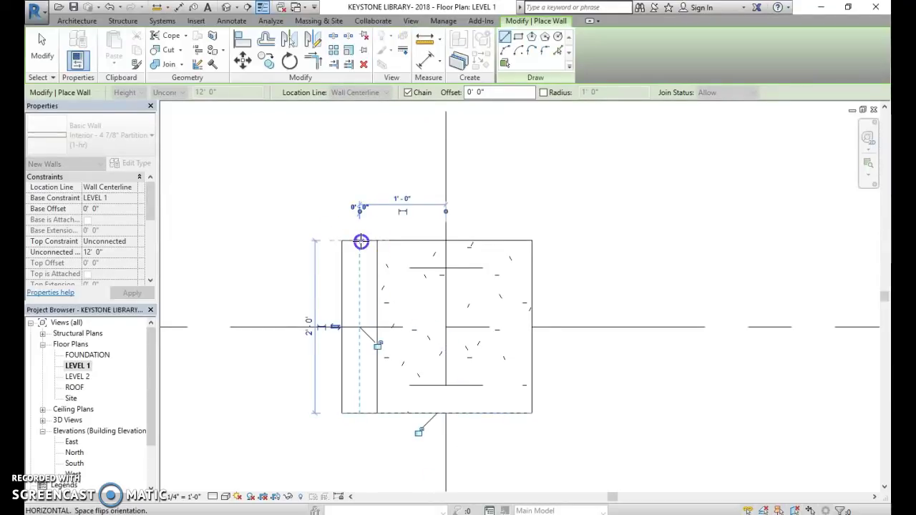
left_click(532, 242)
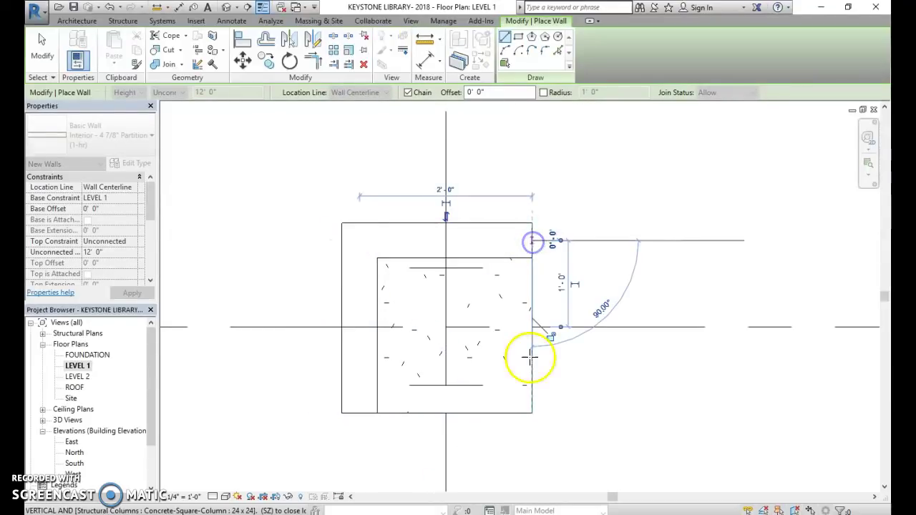
left_click(533, 413)
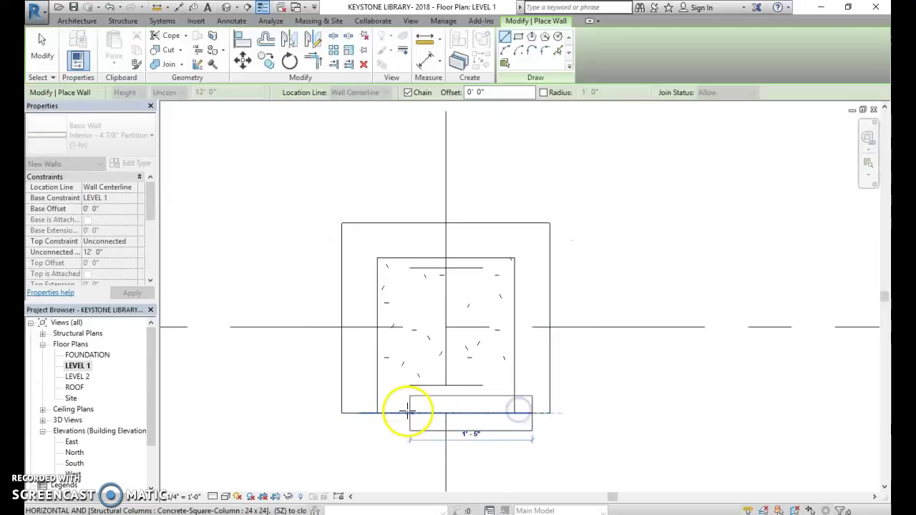
left_click(361, 413)
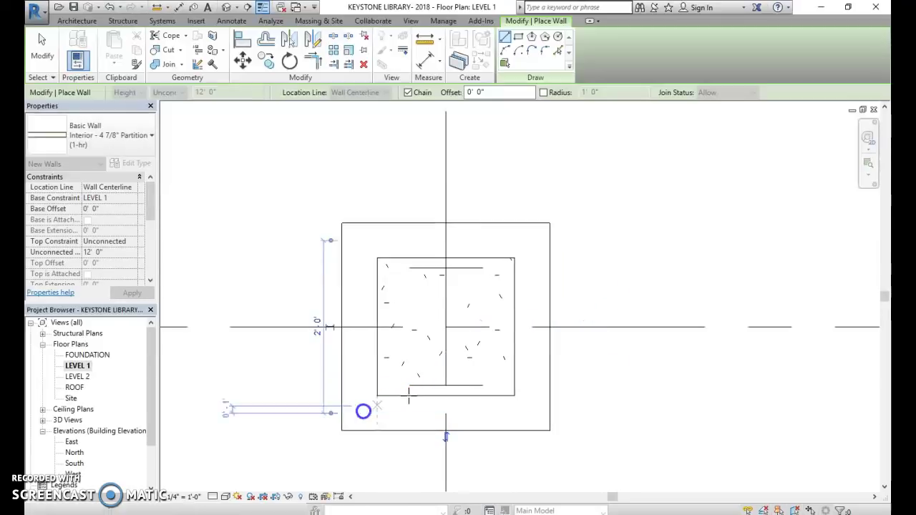
scroll(433, 381, "down", 2)
key("Escape")
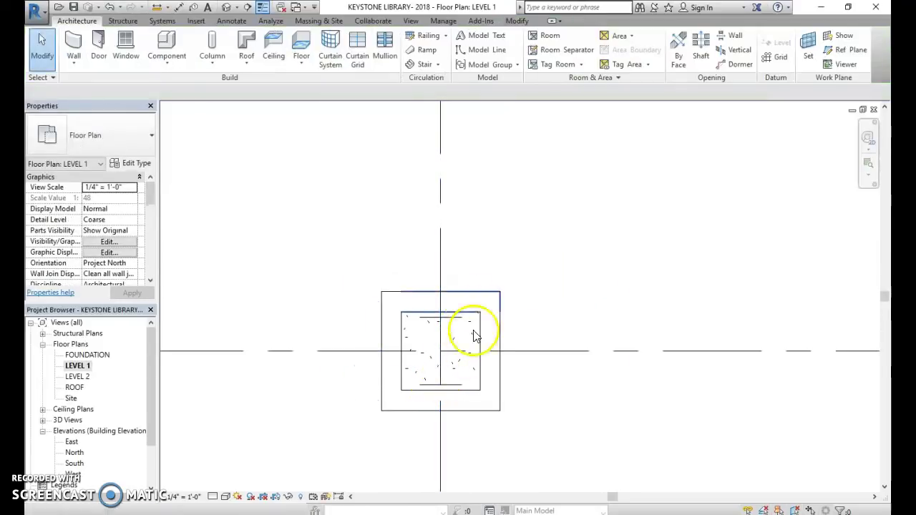
Step: Select the four walls wrapping the column and copy them to the adjacent column to the east on grid B
left_click(399, 297)
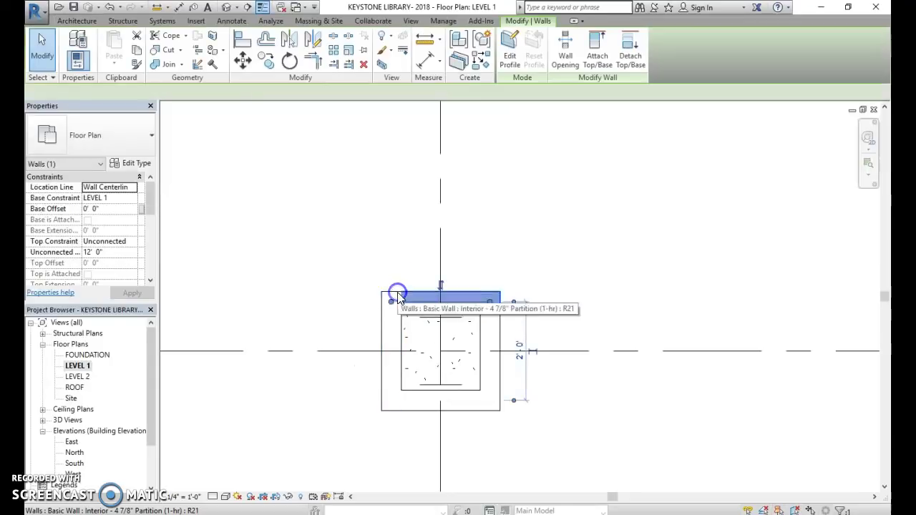
left_click(500, 343, "ctrl")
left_click(462, 413, "ctrl")
left_click(397, 365, "ctrl")
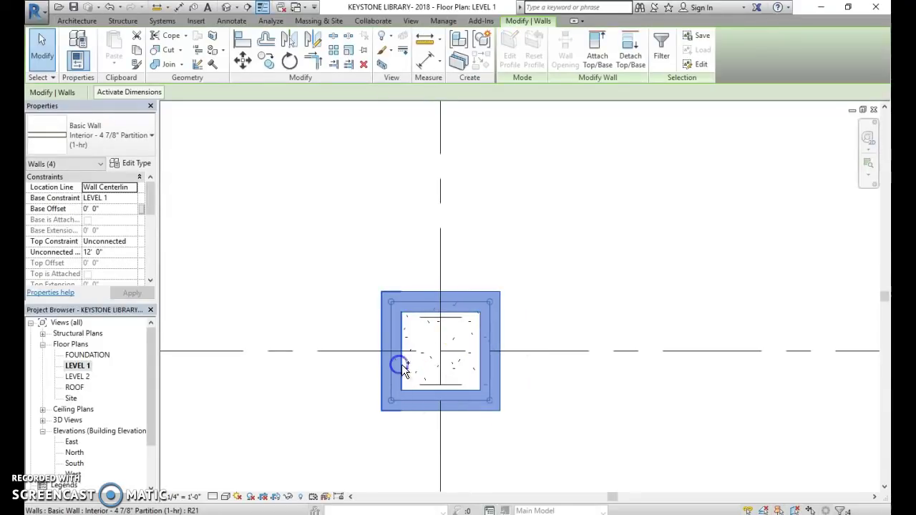
left_click(269, 64)
scroll(460, 338, "down", 1)
left_click(446, 342)
scroll(501, 347, "down", 2)
middle_click_drag(637, 362, 370, 354)
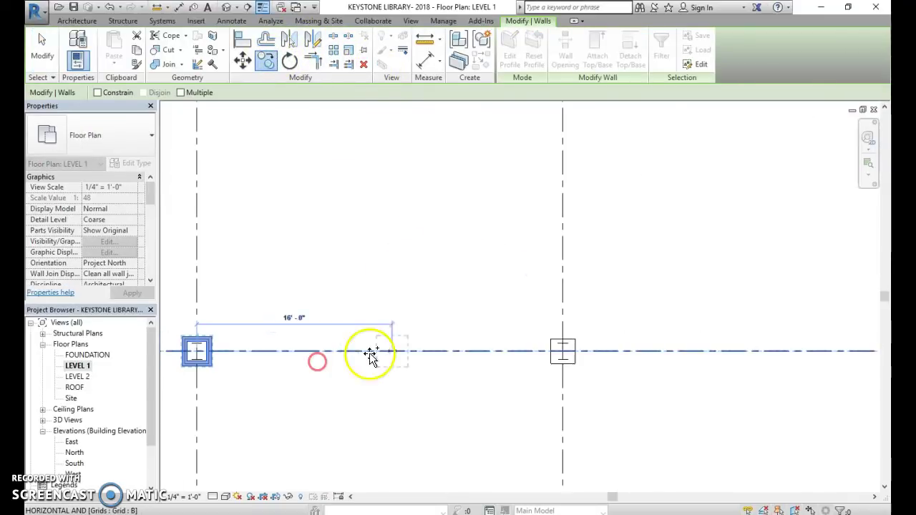
left_click(562, 351)
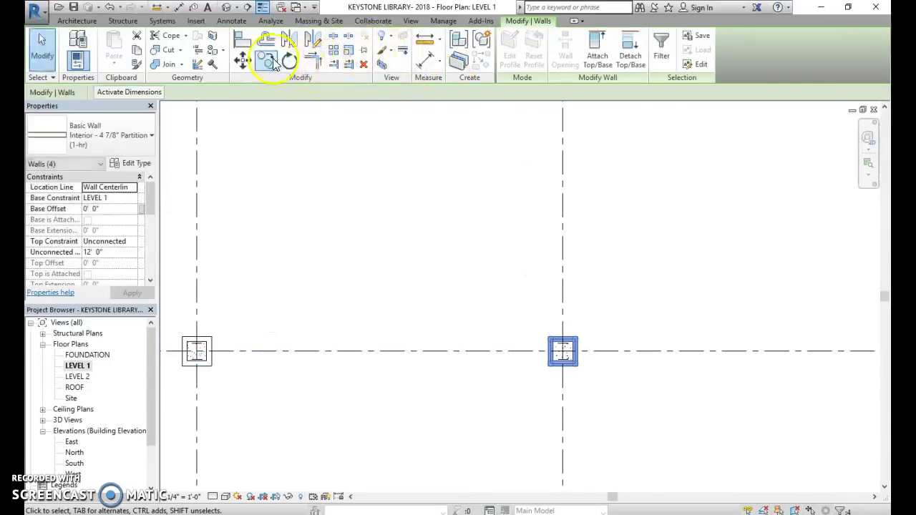
Step: Copy the four-wall wrap onto the remaining two columns to the east on grid B, ending at the exterior wall
left_click(268, 61)
left_click(564, 351)
middle_click_drag(717, 336, 243, 312)
left_click(461, 327)
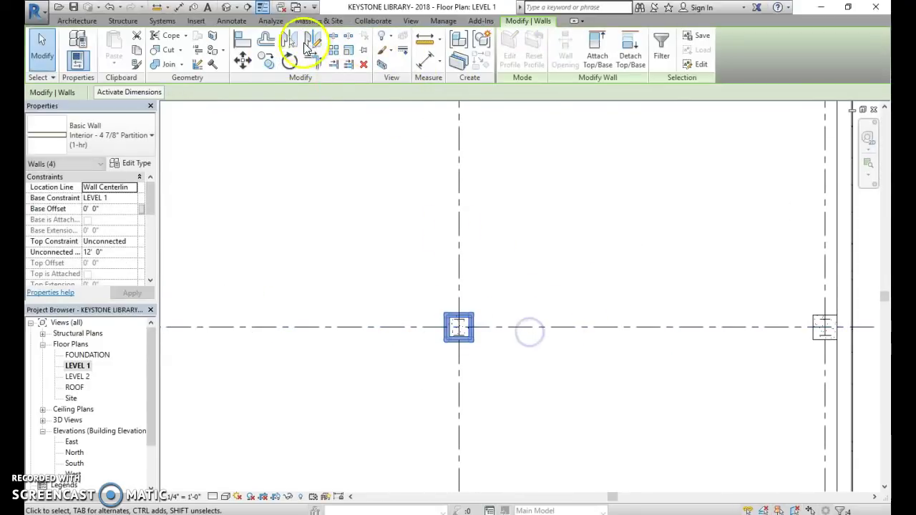
left_click(267, 60)
left_click(460, 329)
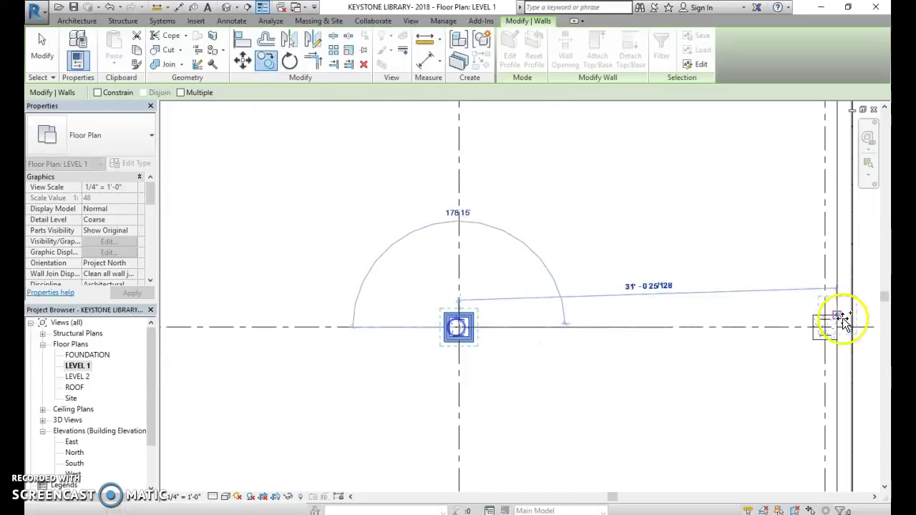
left_click(828, 331)
scroll(515, 321, "down", 3)
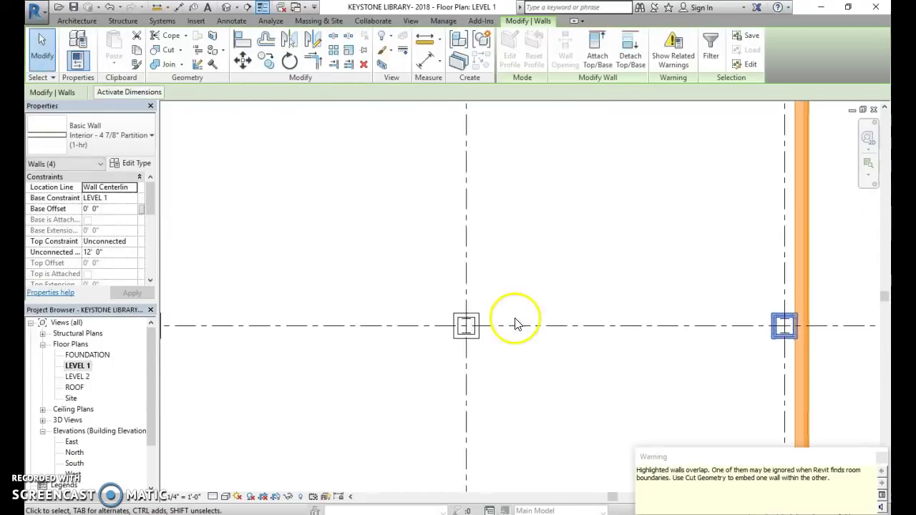
Step: Copy the four-wall wrap to the westernmost column on grid B beside the exterior wall
left_click(266, 61)
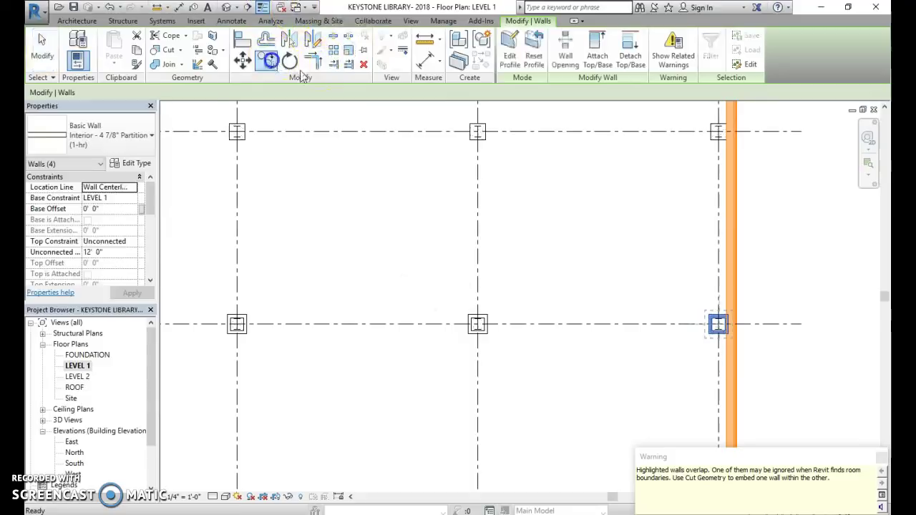
left_click(721, 325)
middle_click_drag(439, 302, 787, 314)
scroll(318, 332, "up", 2)
scroll(398, 338, "up", 2)
left_click(337, 345)
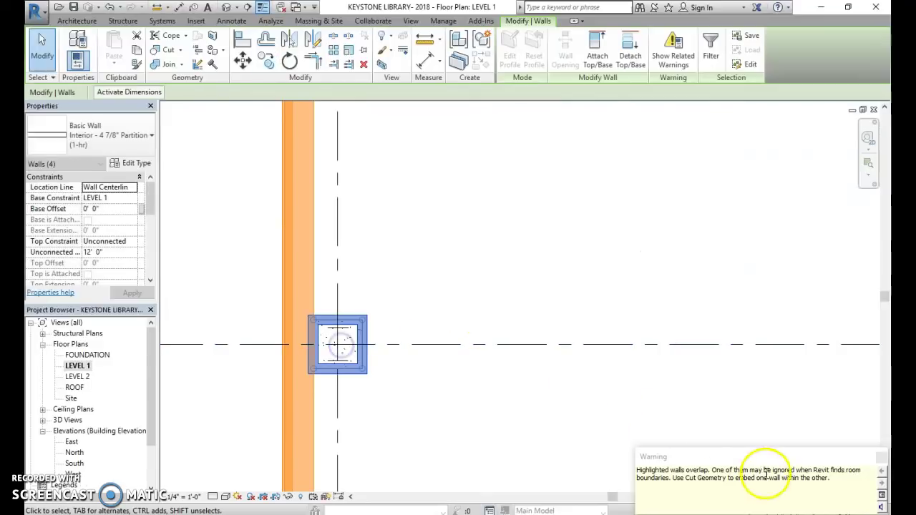
left_click(454, 344)
Step: Select all instances of the partition wall in the entire project and copy them from grid B to the columns on grid C
left_click(364, 337)
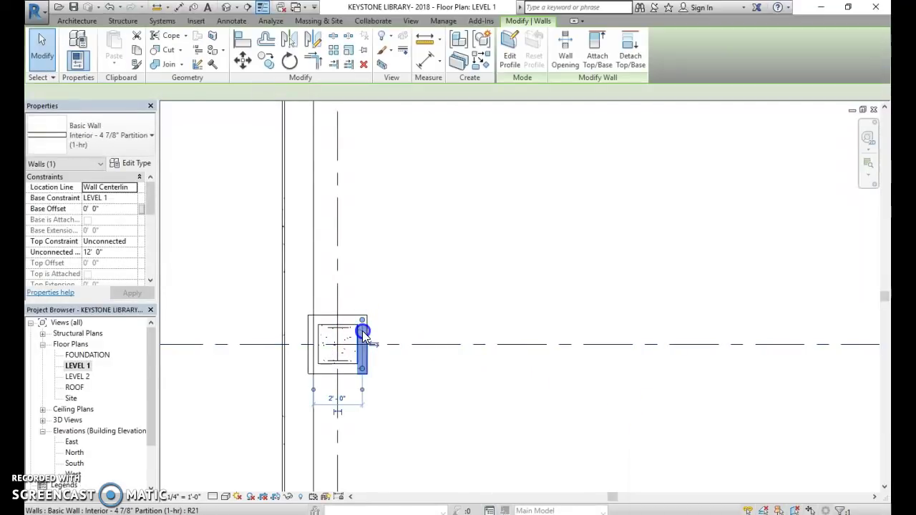
right_click(364, 336)
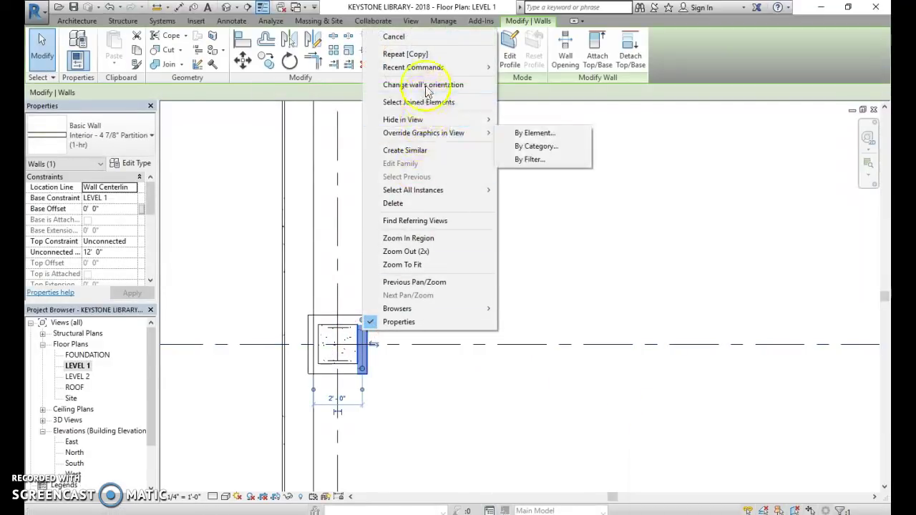
mouse_move(466, 195)
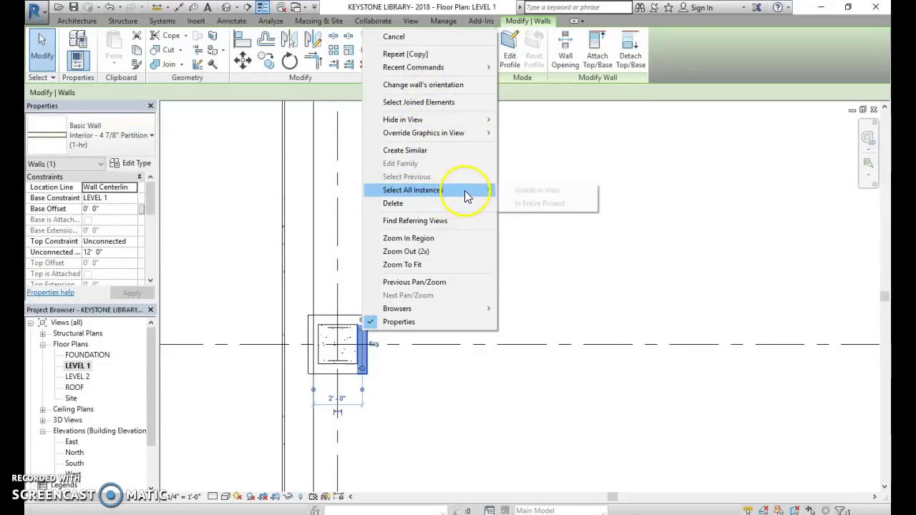
left_click(542, 202)
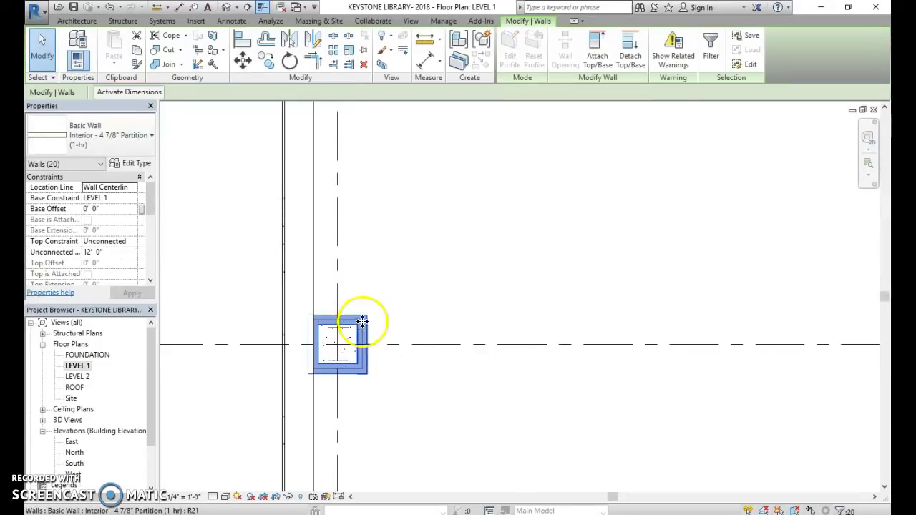
left_click(267, 63)
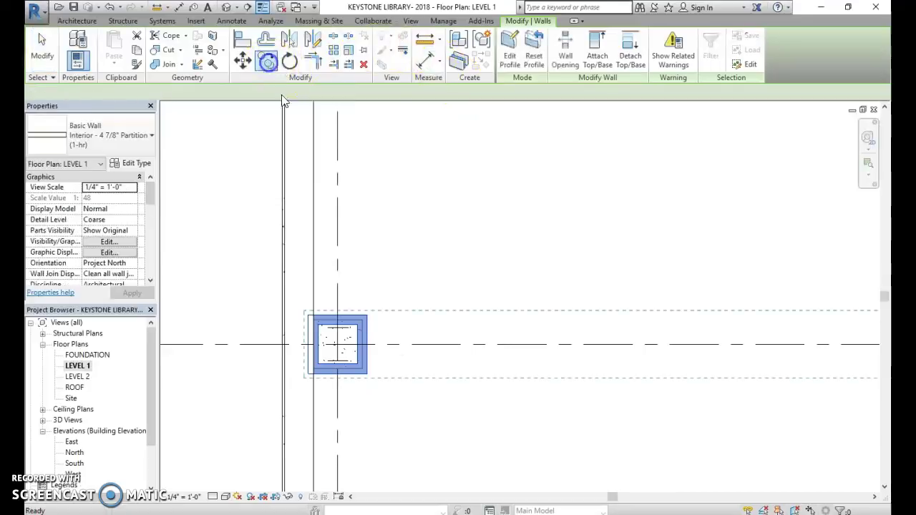
scroll(380, 249, "down", 2)
middle_click_drag(403, 227, 469, 409)
left_click(428, 122)
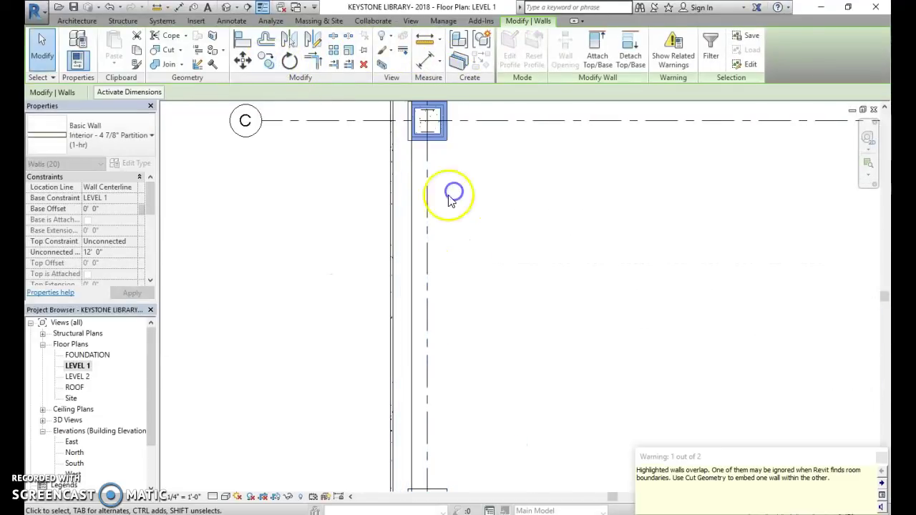
Step: Copy the row of column wraps from grid C to the columns on grid D
left_click(429, 121)
middle_click_drag(489, 386, 540, 179)
middle_click_drag(540, 378, 442, 116)
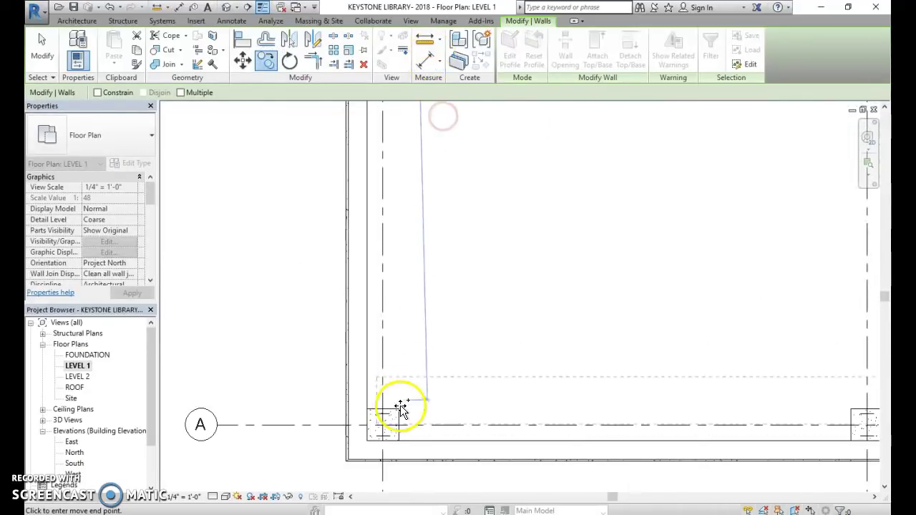
scroll(458, 293, "down", 1)
middle_click_drag(462, 199, 466, 337)
scroll(466, 330, "down", 1)
scroll(466, 320, "down", 1)
middle_click_drag(454, 193, 448, 327)
scroll(448, 164, "up", 4)
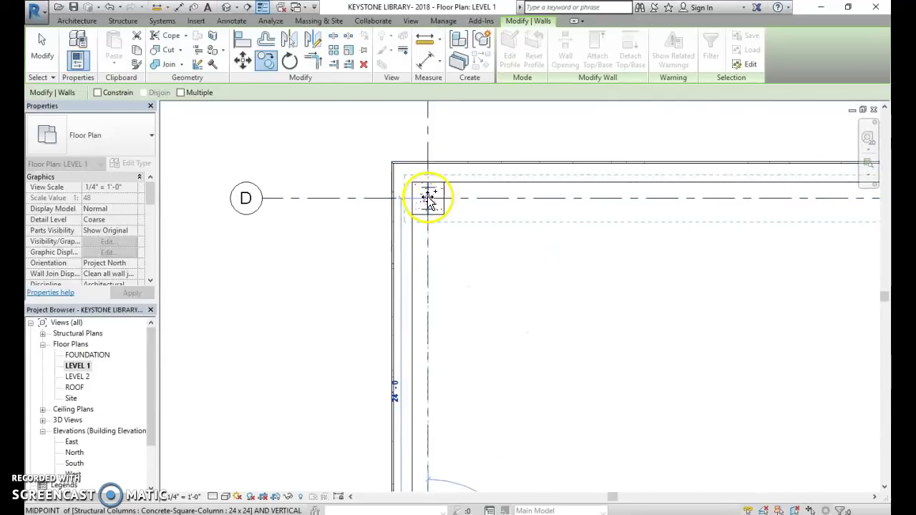
left_click(427, 197)
Step: Copy the row of column wraps to the columns along grid A
left_click(266, 61)
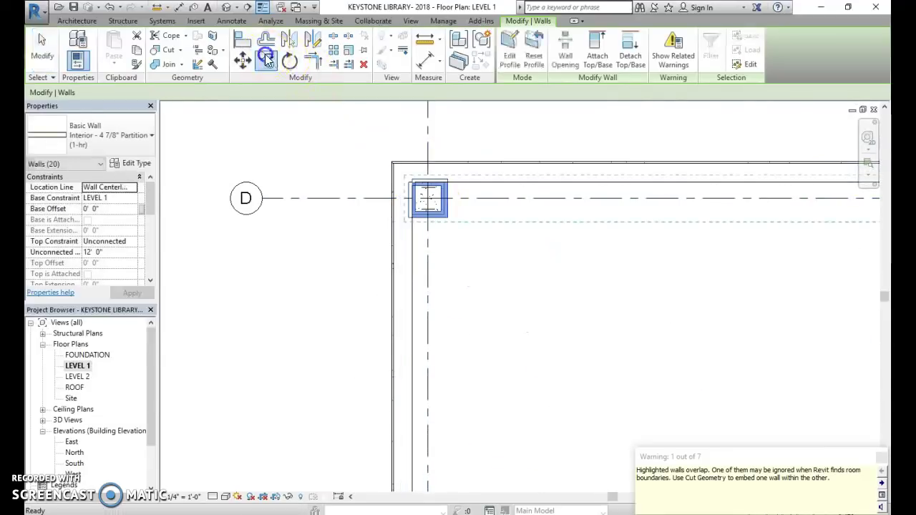
scroll(507, 344, "down", 1)
middle_click_drag(508, 346, 511, 112)
middle_click_drag(509, 395, 508, 235)
left_click(460, 438)
scroll(582, 378, "down", 3)
middle_click_drag(622, 362, 417, 301)
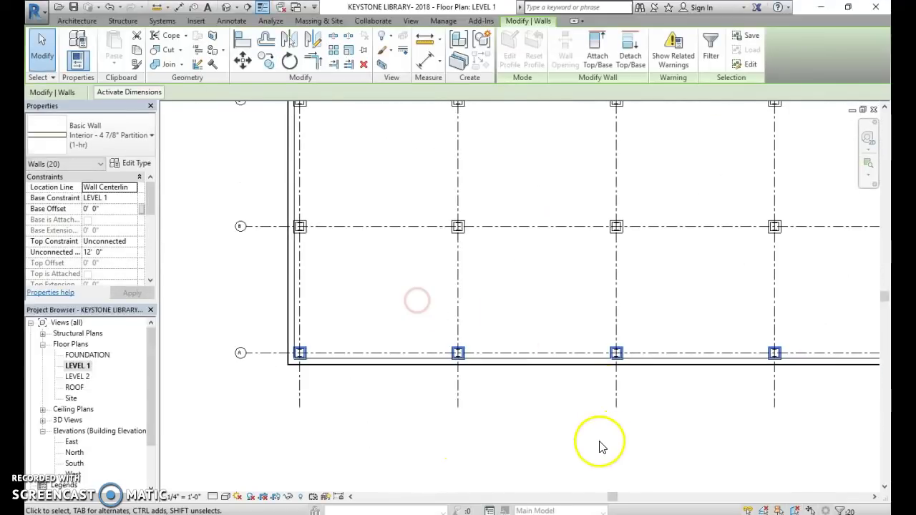
Step: Delete the wrap walls overlapping the exterior walls at the two westernmost grid A columns, including both overlapping sides at the corner
key("Escape")
scroll(458, 352, "up", 5)
left_click(466, 356)
key("Delete")
middle_click_drag(335, 394, 685, 405)
left_click(327, 370)
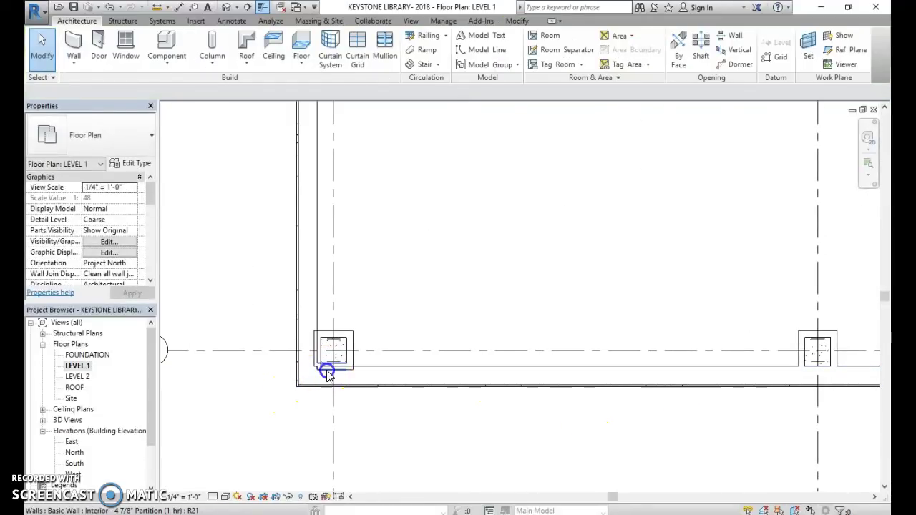
left_click(317, 356)
key("Delete")
left_click(334, 371)
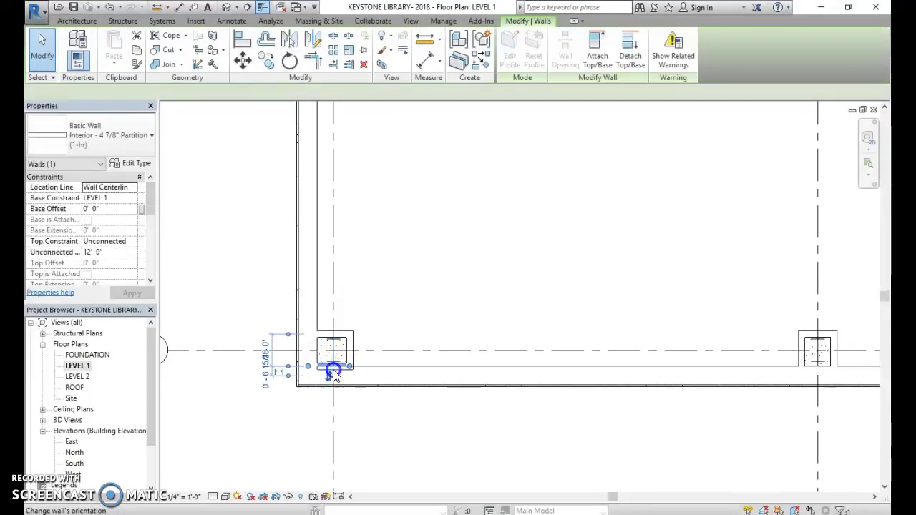
key("Delete")
Step: Place a camera in the building's southwest bay aimed northeast across the columns and set the resulting view's visual style to Realistic
scroll(418, 289, "down", 5)
middle_click_drag(465, 287, 417, 344)
scroll(438, 325, "down", 3)
left_click(236, 8)
left_click(245, 29)
left_click(427, 326)
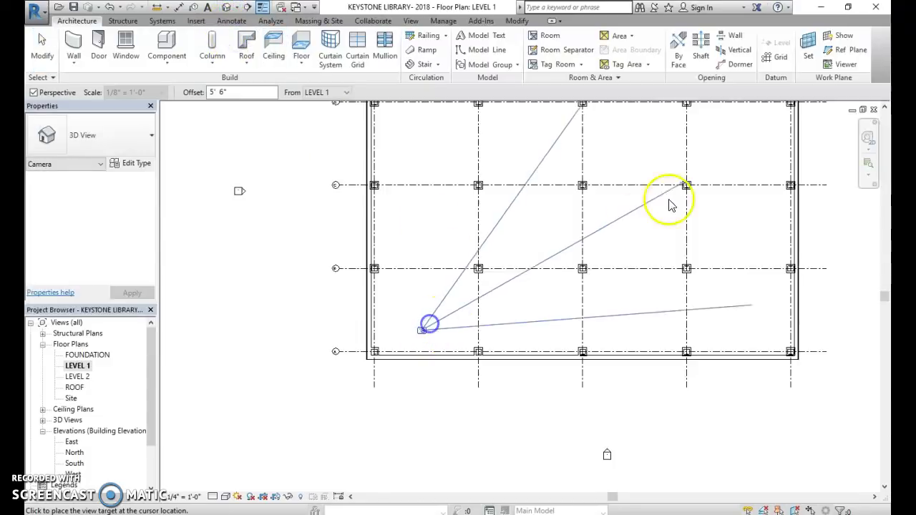
left_click(685, 187)
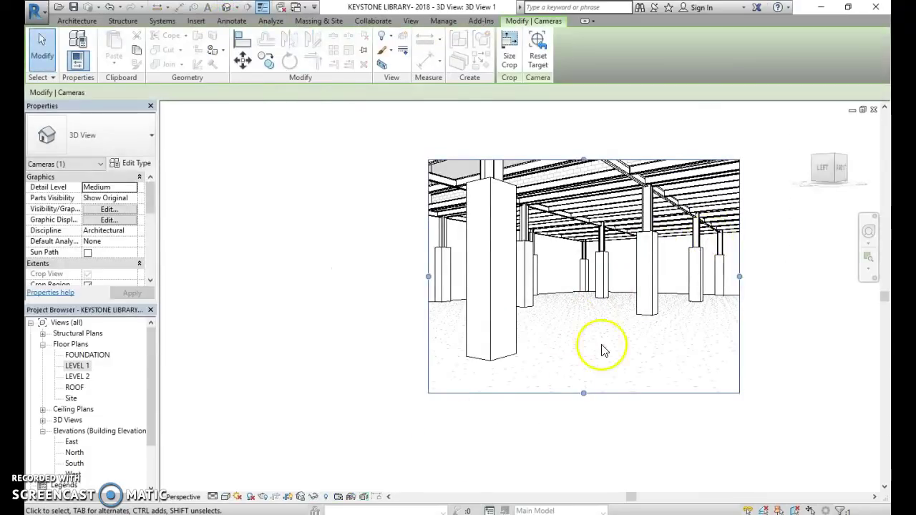
left_click(237, 497)
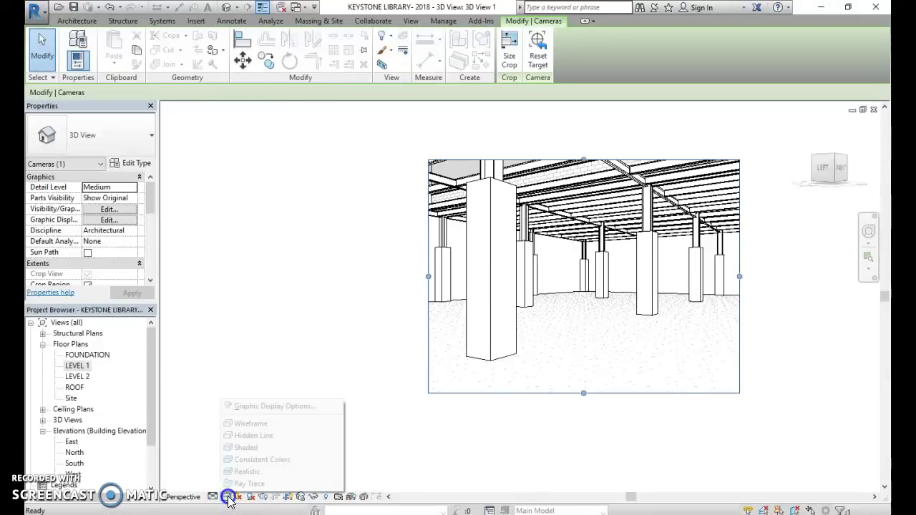
left_click(258, 470)
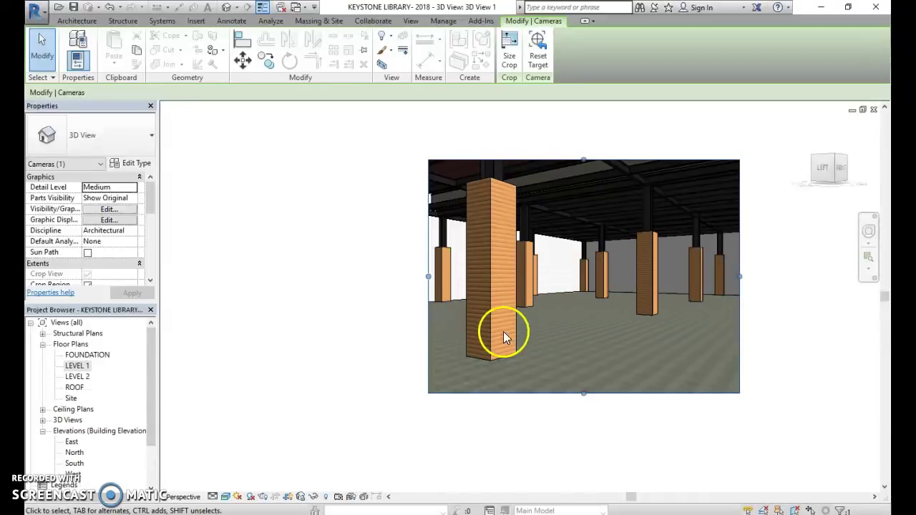
Step: On the LEVEL 1 plan, draw a 12' high Interior - 4 7/8" Partition (1-hr) wall along grid 3 between the grid A and grid B column wraps
double_click(76, 366)
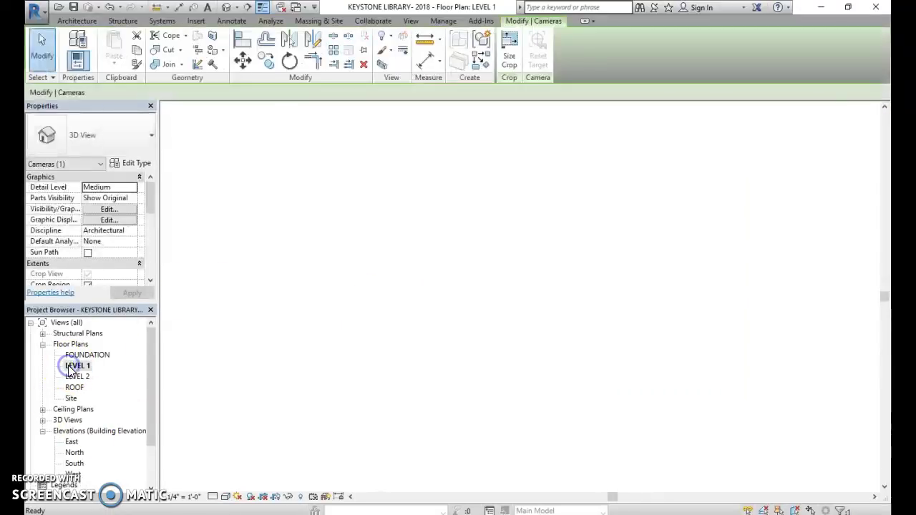
left_click(482, 225)
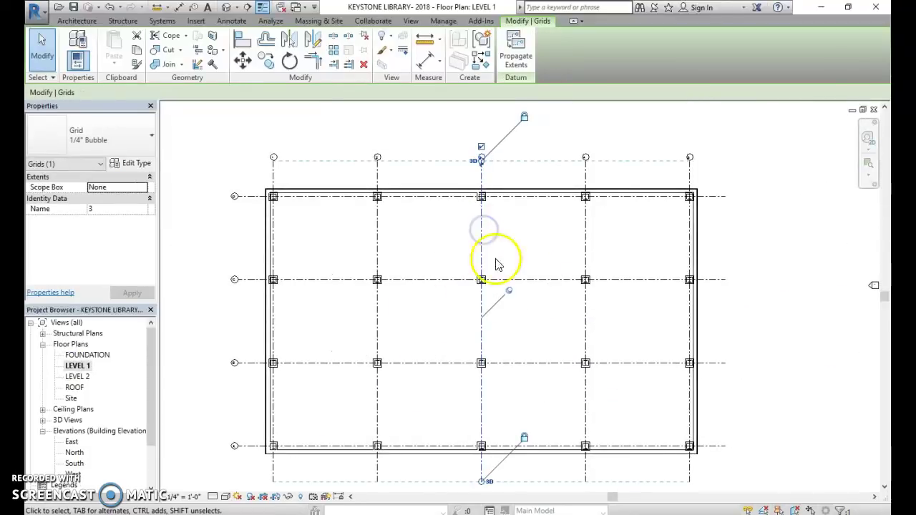
scroll(504, 415, "up", 2)
left_click(533, 413)
scroll(501, 418, "up", 3)
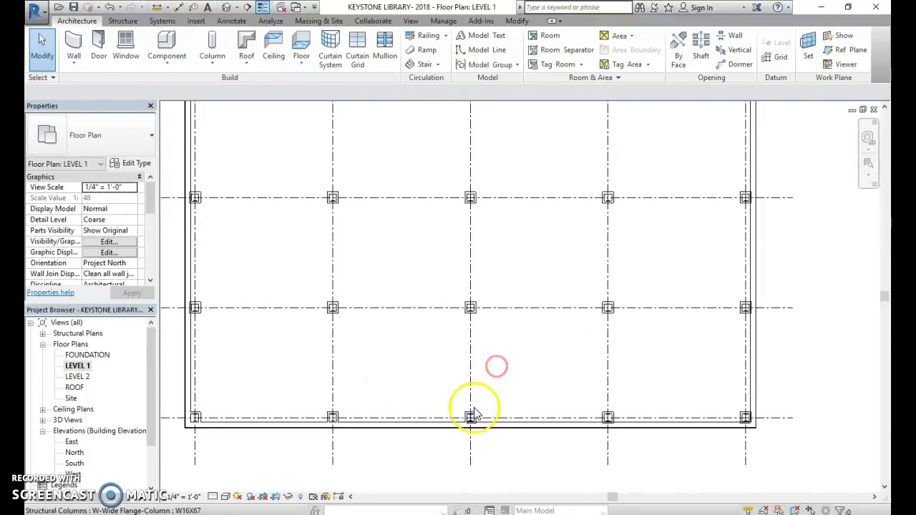
middle_click_drag(558, 349, 457, 338)
scroll(399, 338, "up", 2)
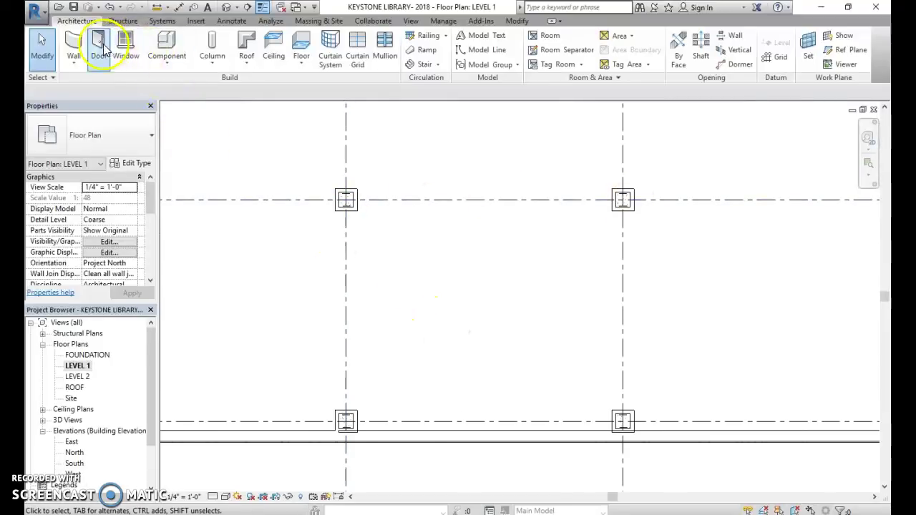
left_click(73, 45)
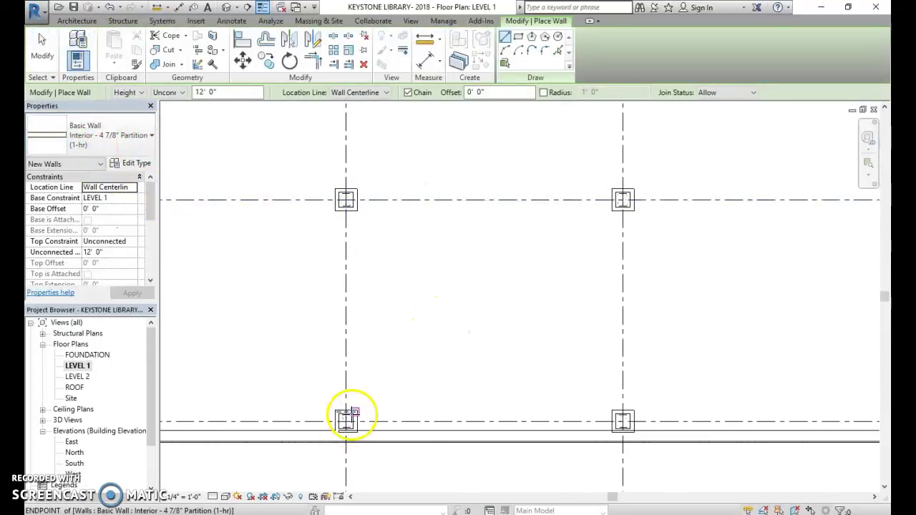
left_click(347, 415)
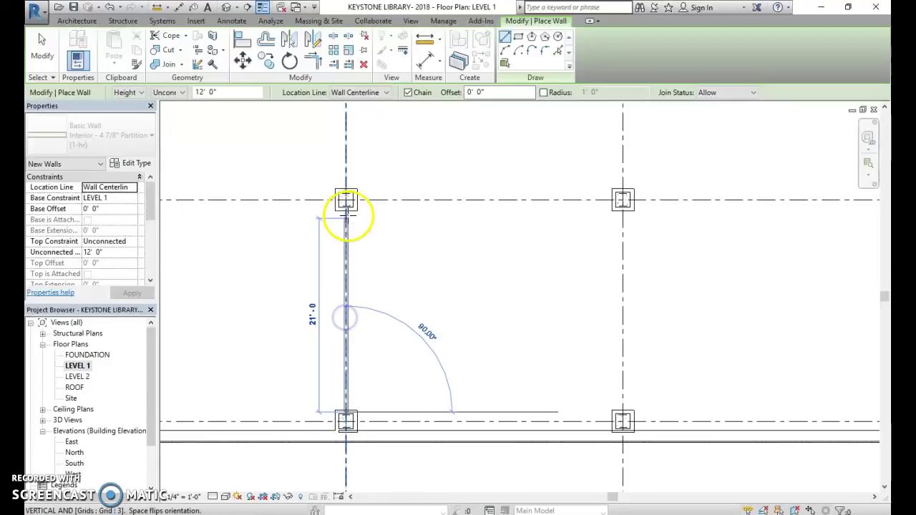
left_click(347, 204)
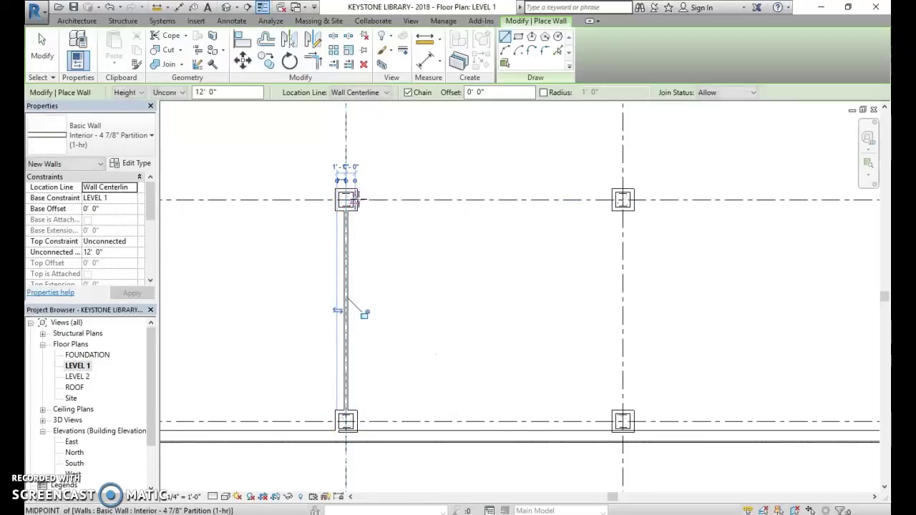
Step: Draw a 12' high partition wall along grid B between the column wraps at grids 3 and 4
scroll(355, 201, "up", 2)
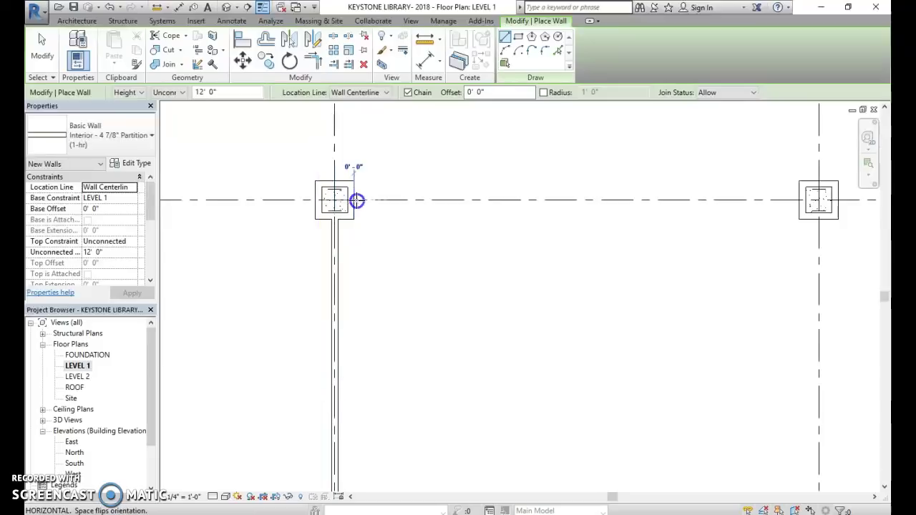
left_click(802, 198)
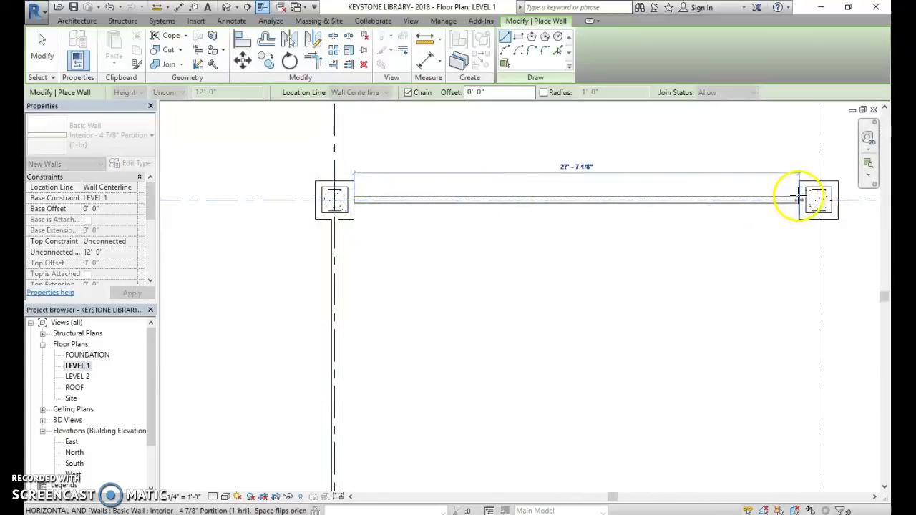
scroll(521, 245, "down", 2)
key("Escape")
key("Escape")
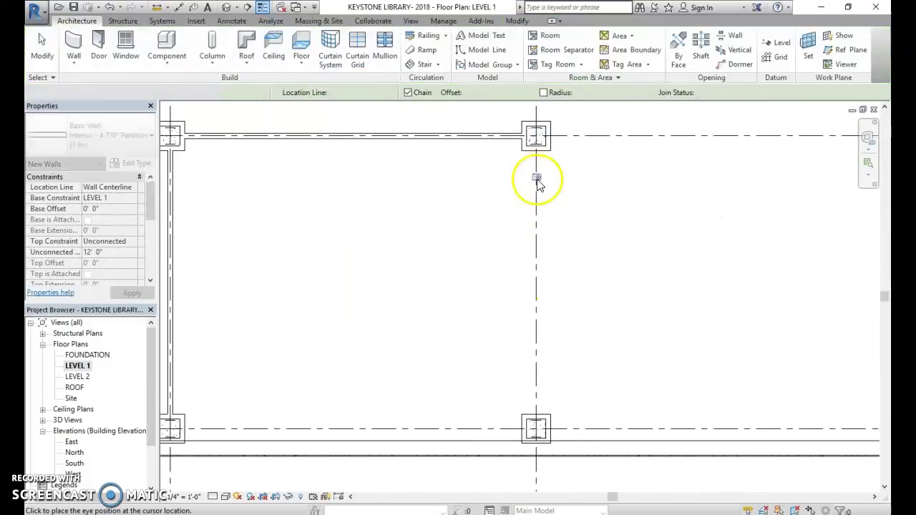
Step: Draw a 12' high partition wall along grid 4 from the grid B column wrap down to the grid A column wrap
left_click(73, 43)
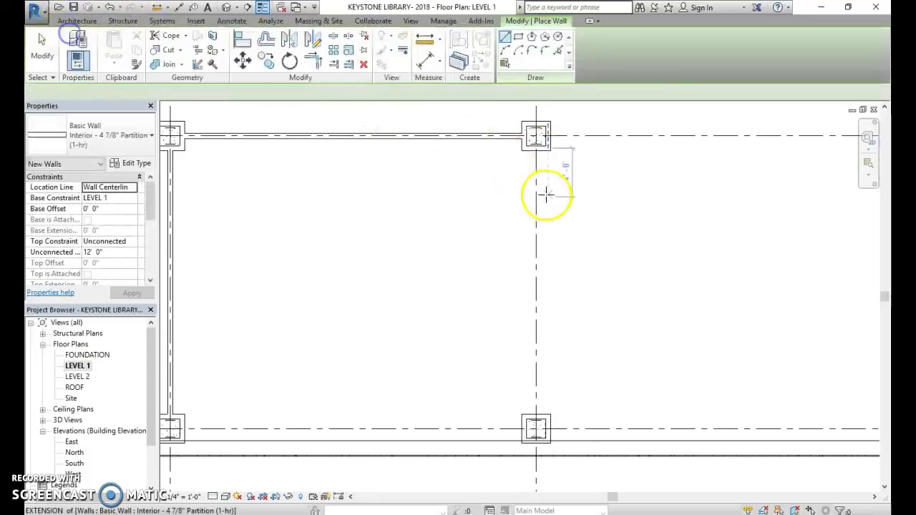
left_click(536, 149)
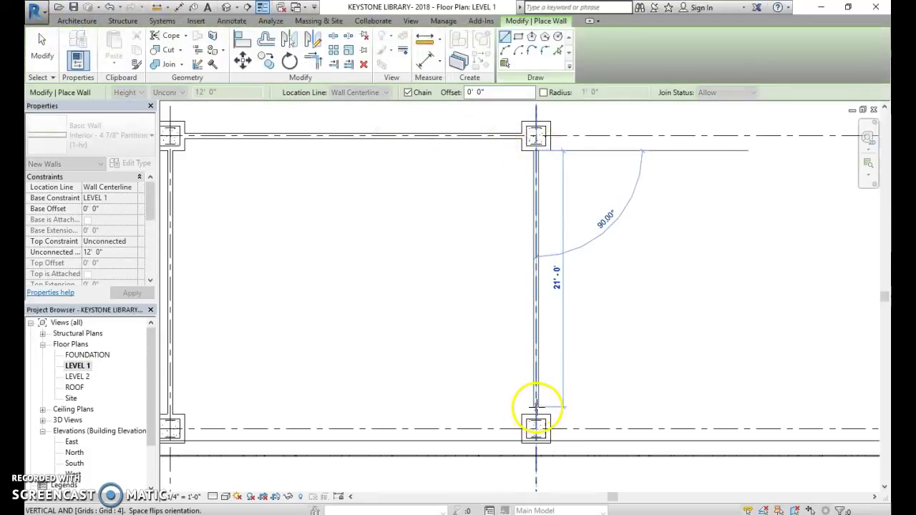
left_click(537, 426)
key("Escape")
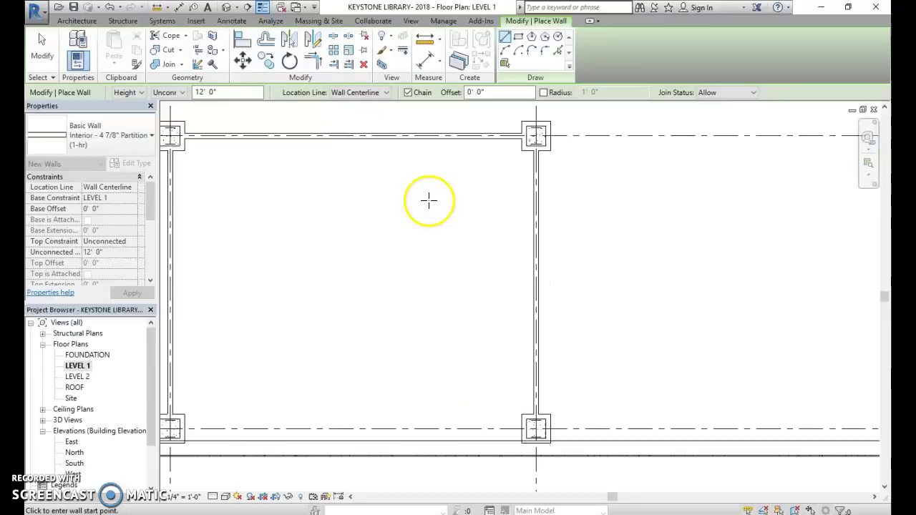
Step: Move the grid B partition wall south so it lines up with the south faces of the column wraps
middle_click_drag(428, 201, 526, 265)
key("Escape")
left_click(370, 201)
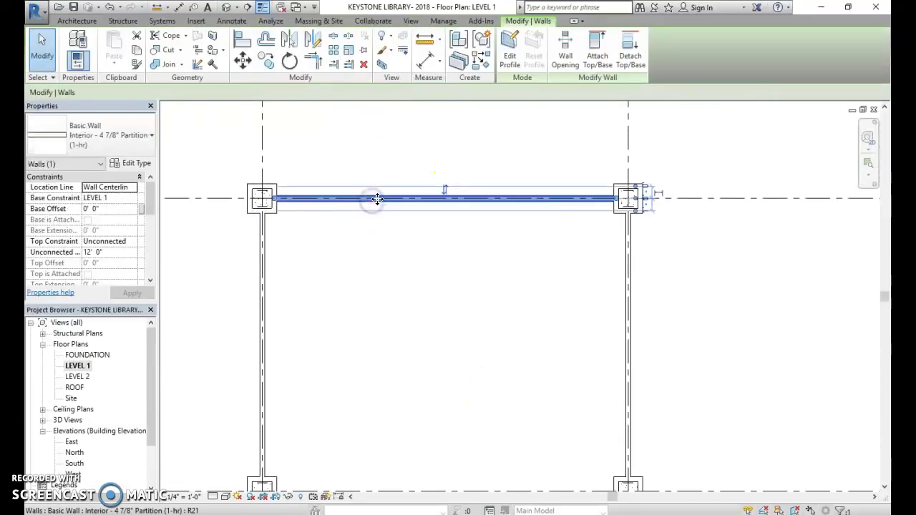
left_click(390, 235)
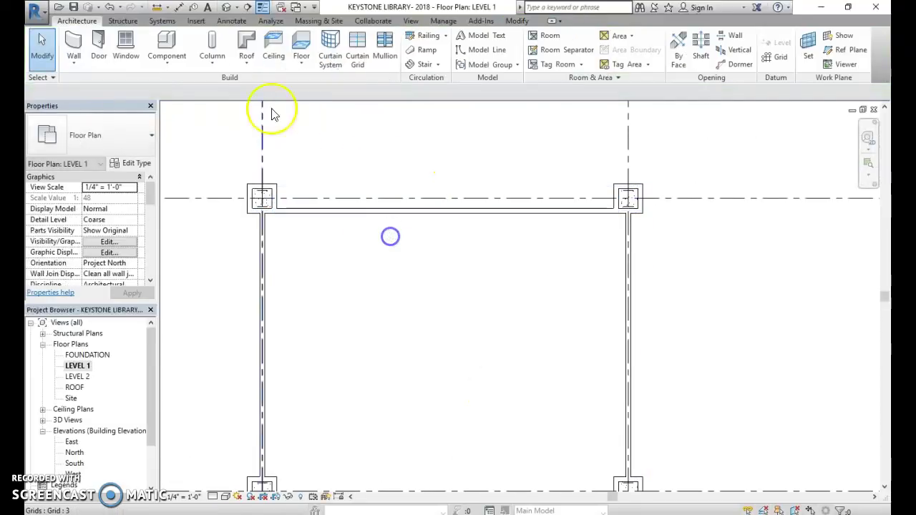
Step: Draw a second partition wall between the grid B column wraps, flush with their north faces, using the Finish Face: Exterior location line
left_click(78, 44)
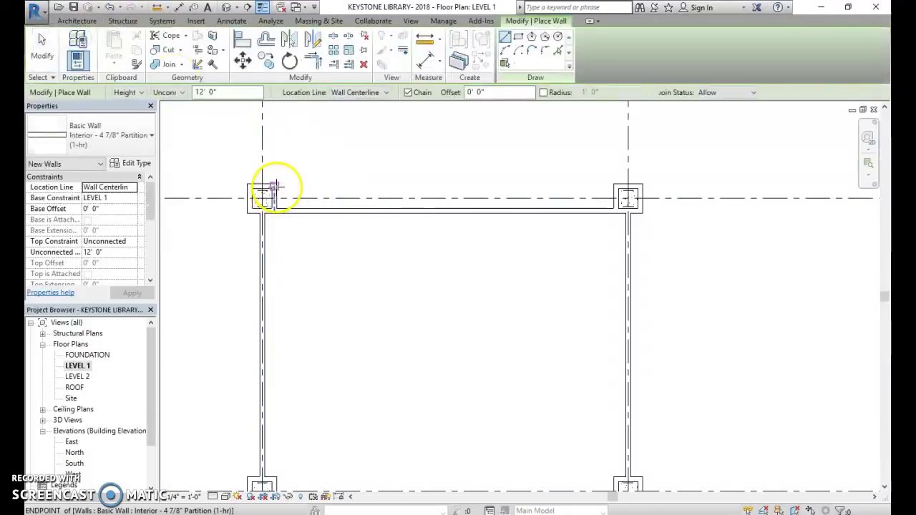
left_click(384, 93)
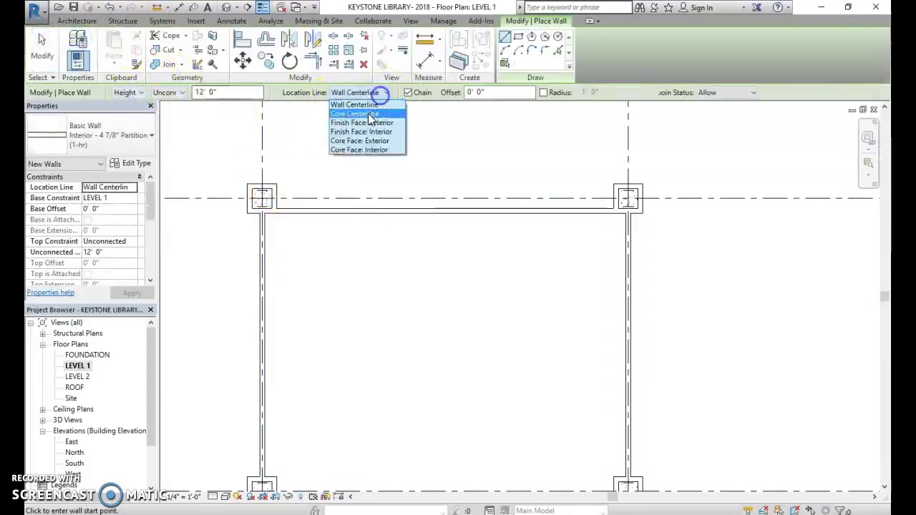
left_click(371, 123)
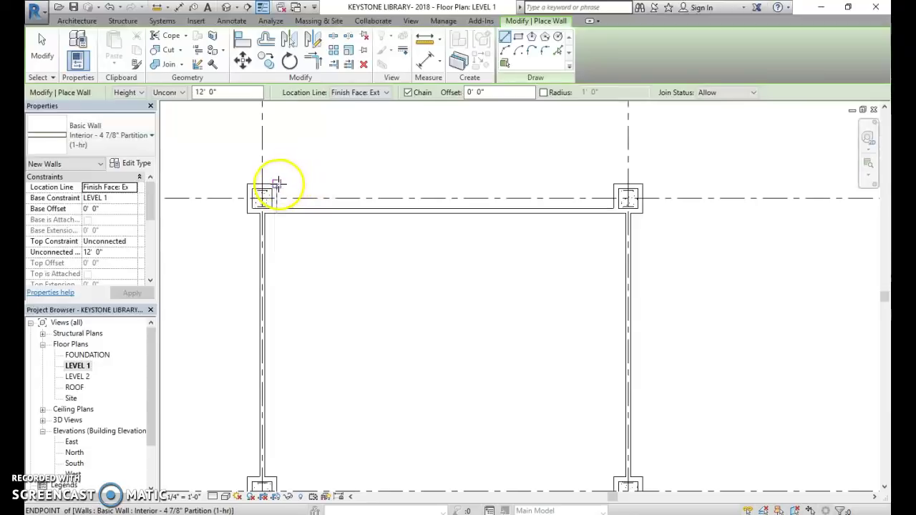
left_click(287, 185)
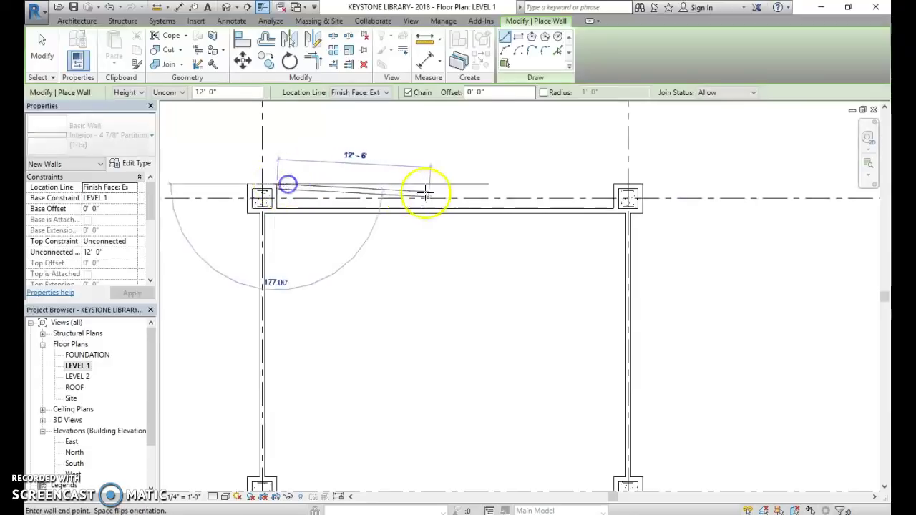
left_click(610, 185)
key("Escape")
key("Escape")
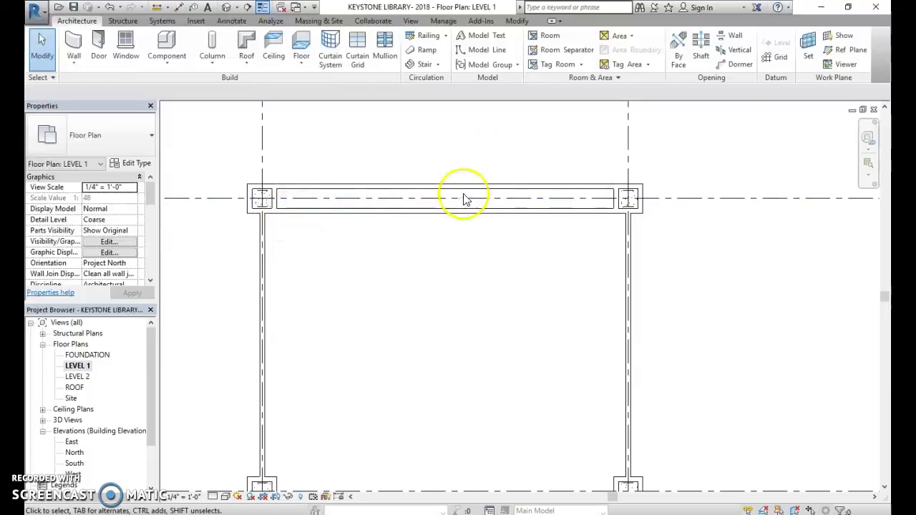
Step: Examine the new room between grids 3 and 4 in relation to the rest of the LEVEL 1 floor plan
scroll(544, 225, "down", 2)
scroll(429, 228, "down", 1)
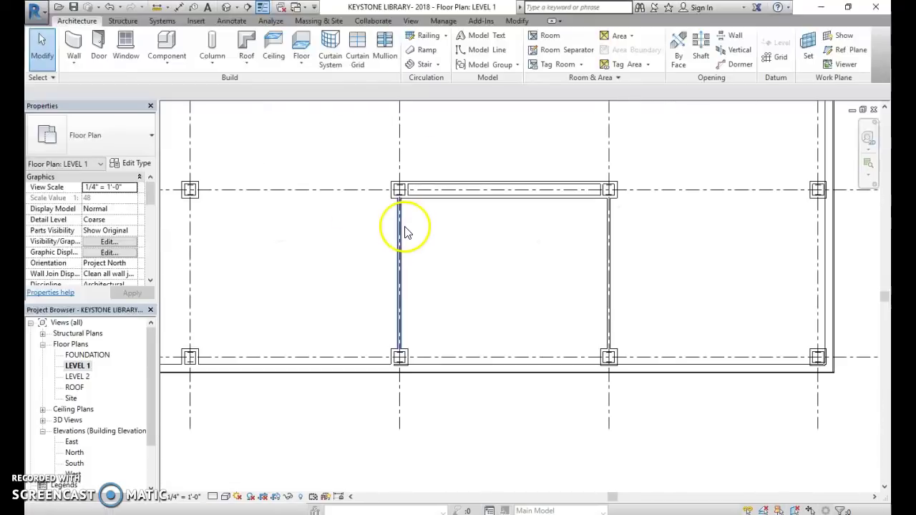
right_click(470, 284)
left_click(390, 280)
middle_click_drag(392, 277, 352, 345)
scroll(352, 345, "down", 1)
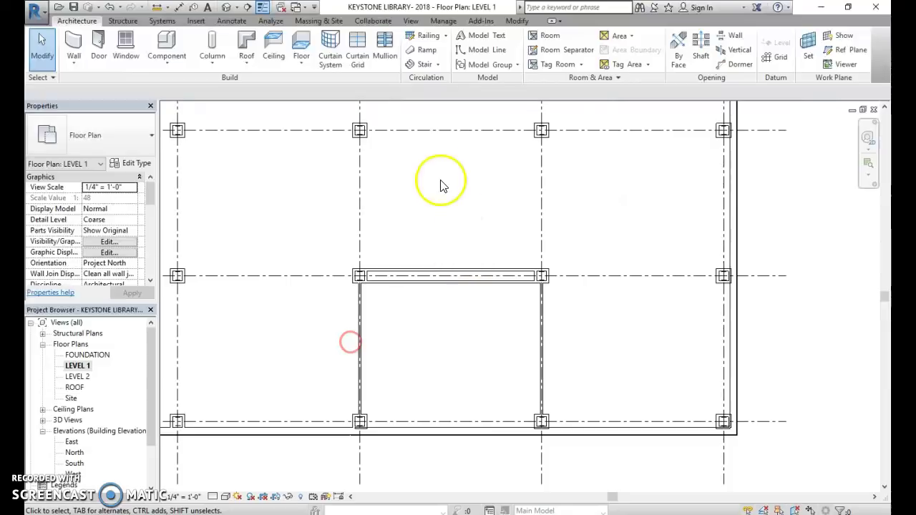
scroll(551, 207, "down", 2)
middle_click_drag(552, 209, 638, 296)
scroll(638, 295, "up", 1)
scroll(623, 221, "down", 2)
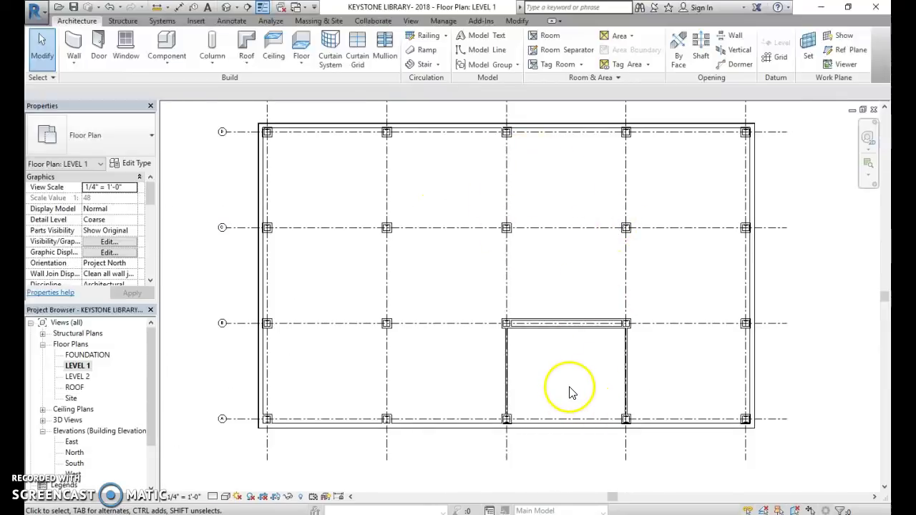
scroll(584, 355, "up", 1)
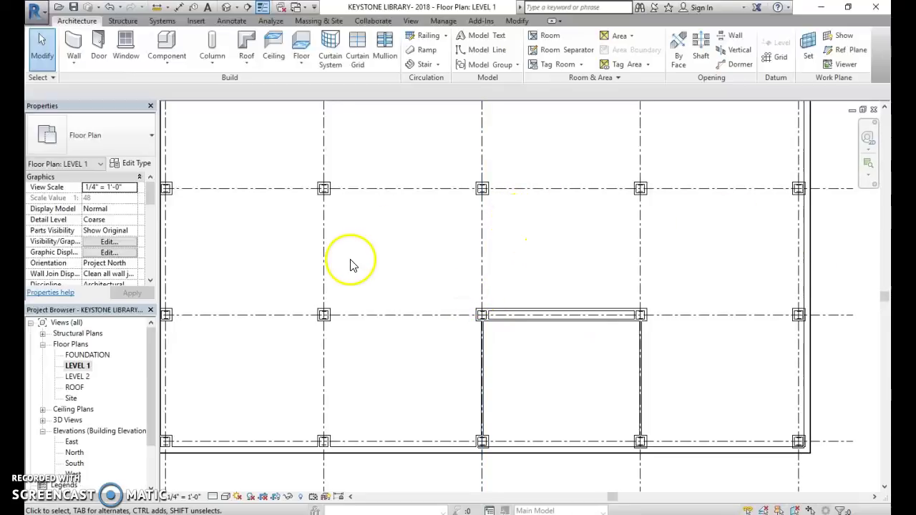
scroll(349, 265, "down", 2)
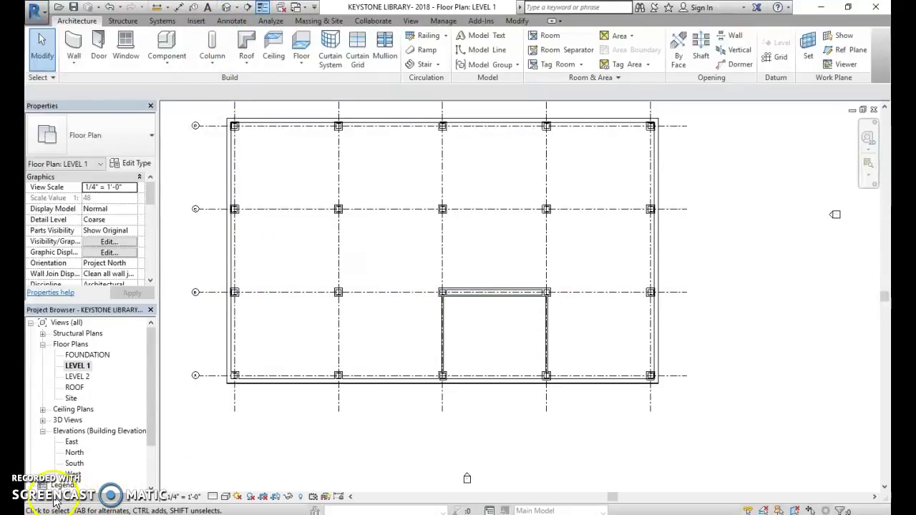
Step: Start another 12' high Interior - 4 7/8" Partition (1-hr) wall near the new room, using the Finish Face: Exterior location line
scroll(491, 247, "up", 2)
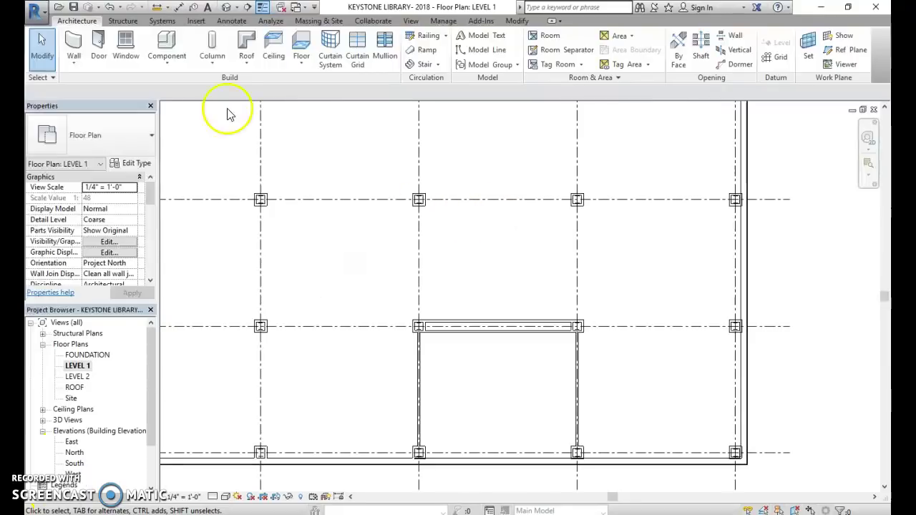
left_click(73, 48)
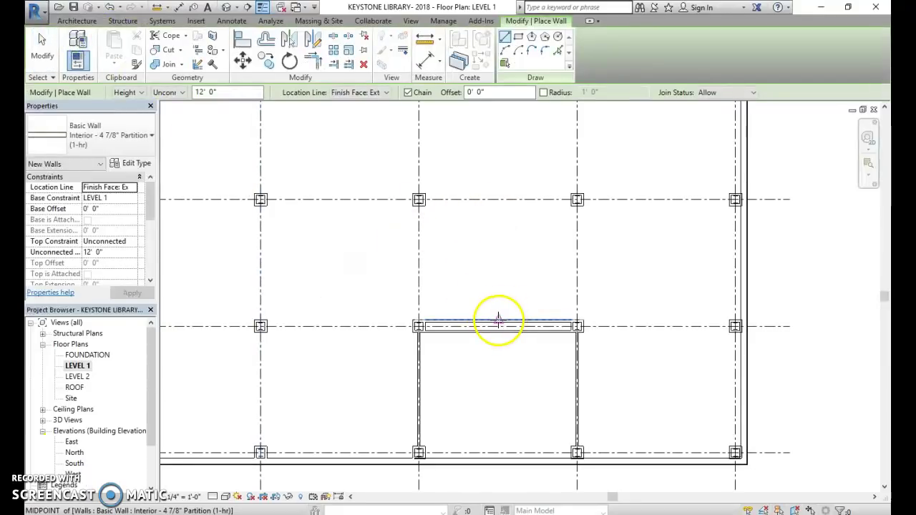